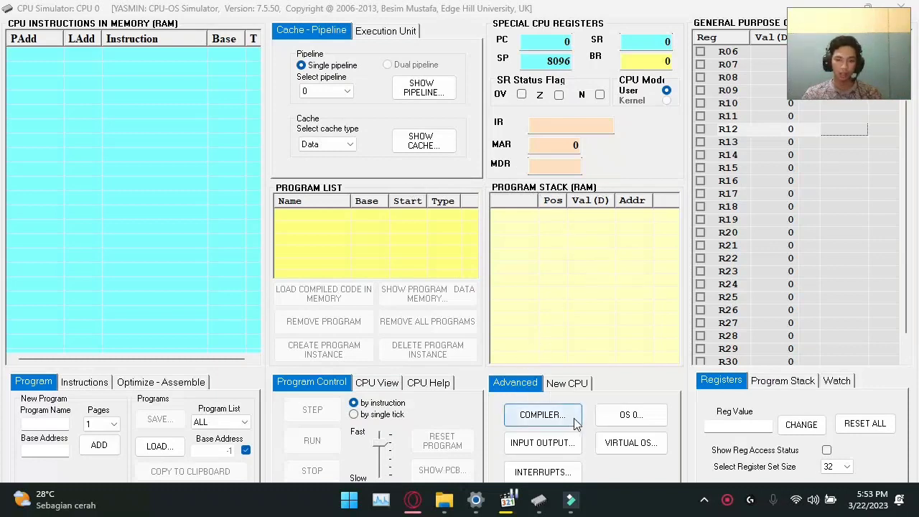
# Step: Start a new source program in the compiler with the line "program FCFS" followed by "i = 0"
pyautogui.click(541, 415)
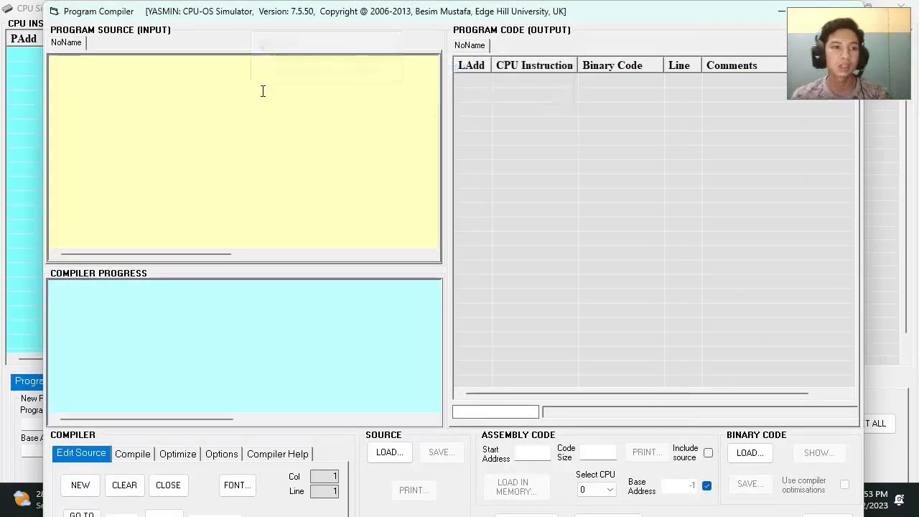
pyautogui.click(115, 74)
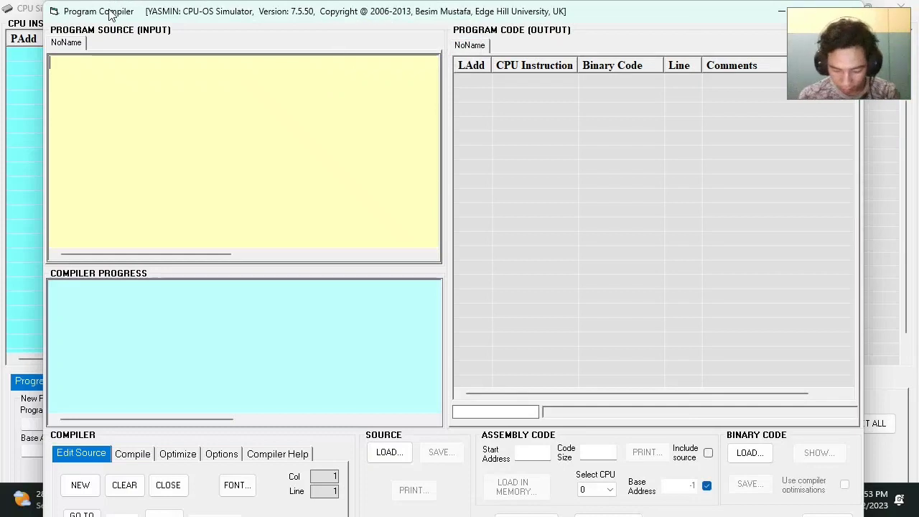
pyautogui.write('program FCFS')
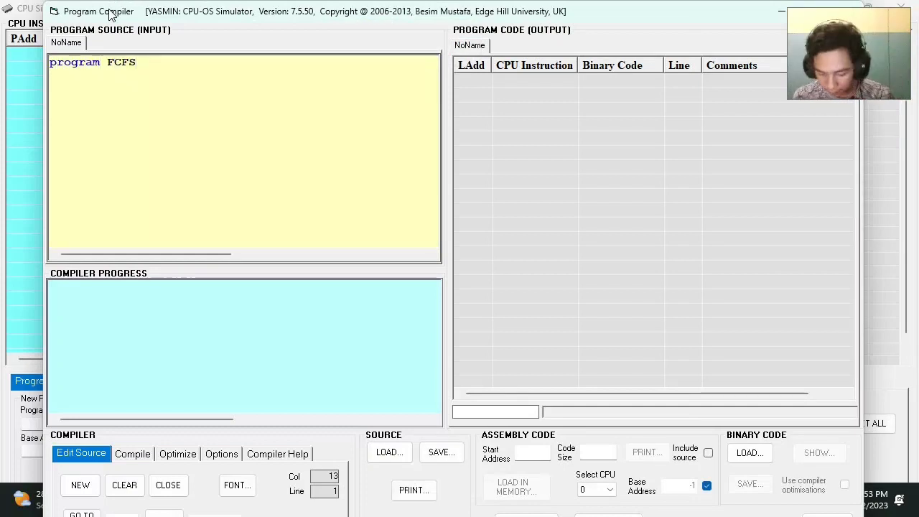
pyautogui.write(' i = o')
pyautogui.press('BackSpace')
pyautogui.write('0')
pyautogui.press('Return')
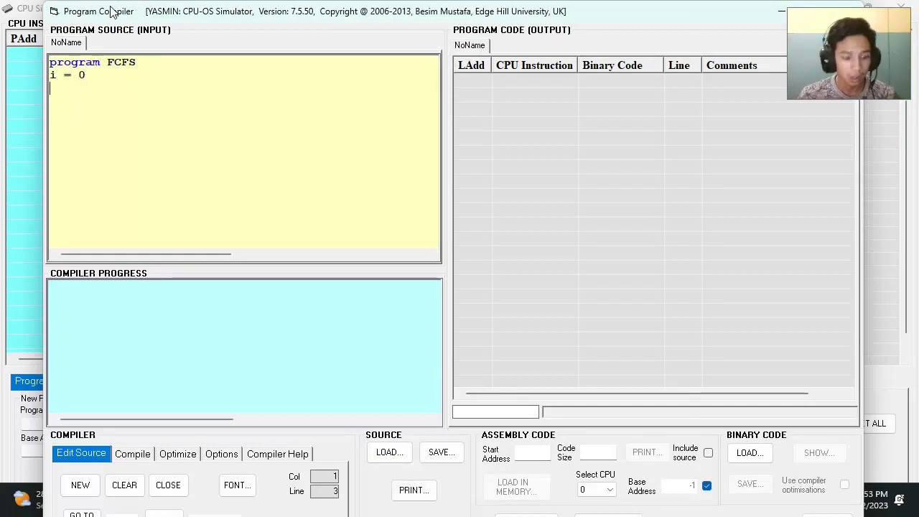
# Step: Add a loop "for n = 0 to 10" containing "i = i + n", and close the program with "next" and "end"
pyautogui.write('for n = 0')
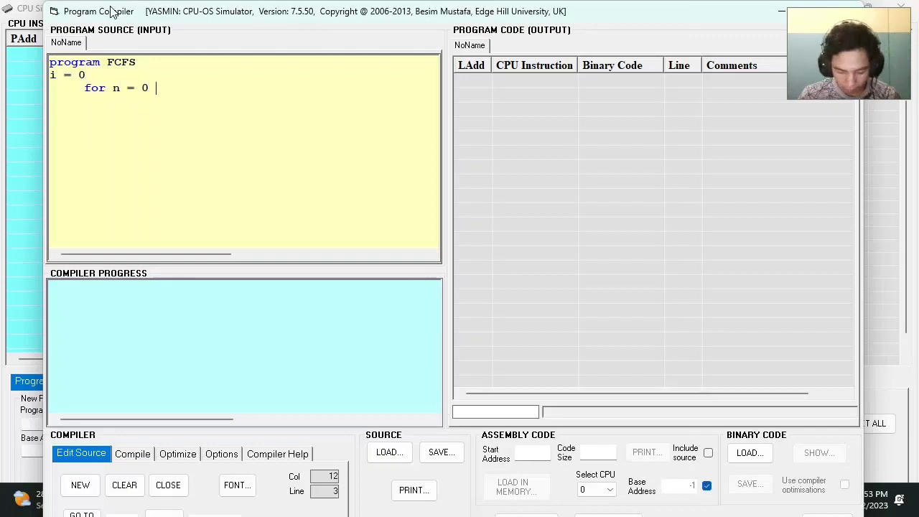
pyautogui.write('i + n')
pyautogui.press('Return')
pyautogui.write('next')
pyautogui.press('Return')
pyautogui.write('em')
pyautogui.press('BackSpace')
pyautogui.write('nd')
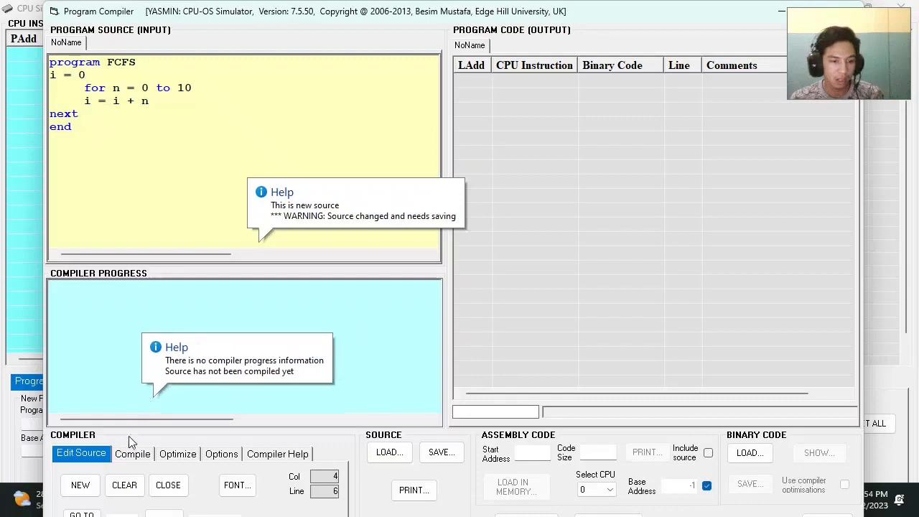
# Step: Compile the FCFS source and load the resulting code into CPU memory
pyautogui.click(137, 458)
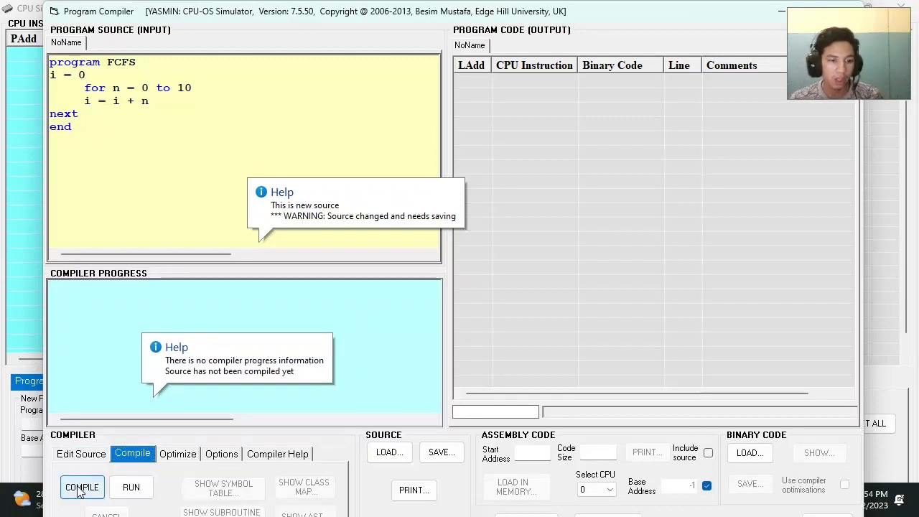
pyautogui.click(80, 488)
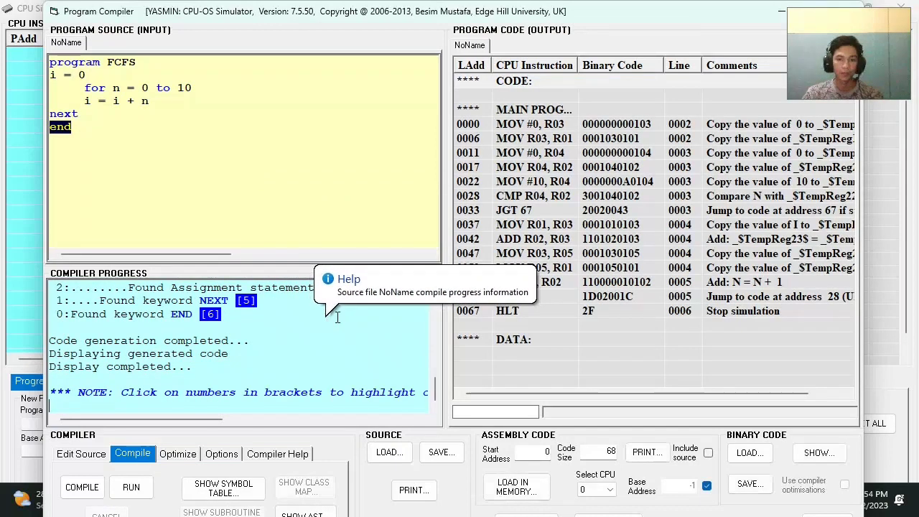
pyautogui.click(476, 359)
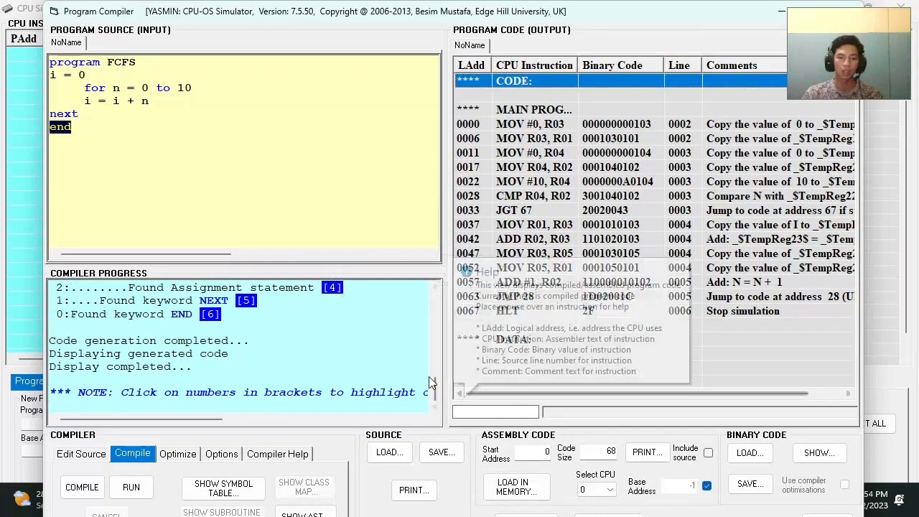
pyautogui.click(517, 487)
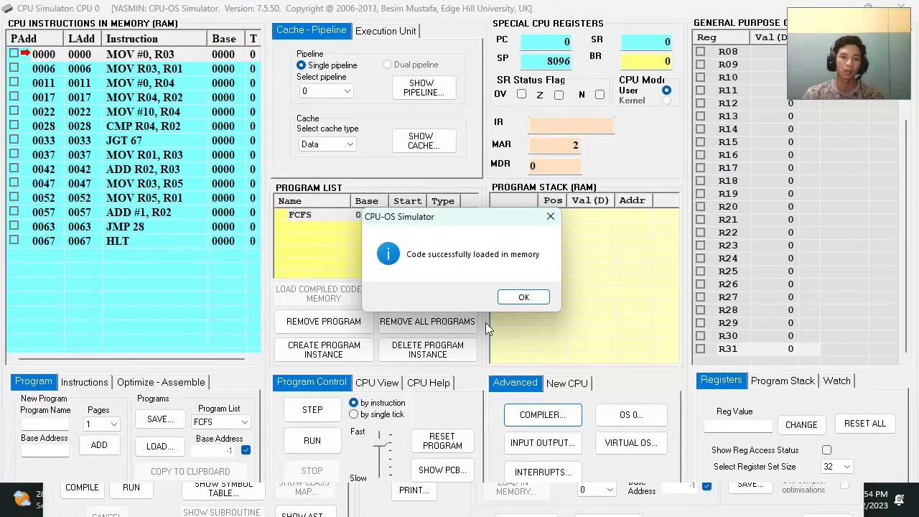
pyautogui.click(519, 302)
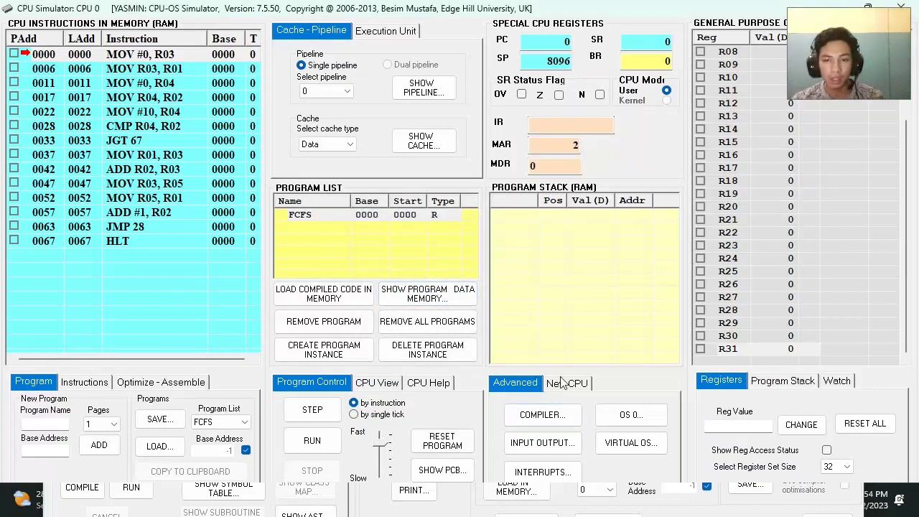
# Step: In the OS simulator, set the CPU speed to the fastest level and create five processes from the FCFS program at priority 3
pyautogui.click(623, 420)
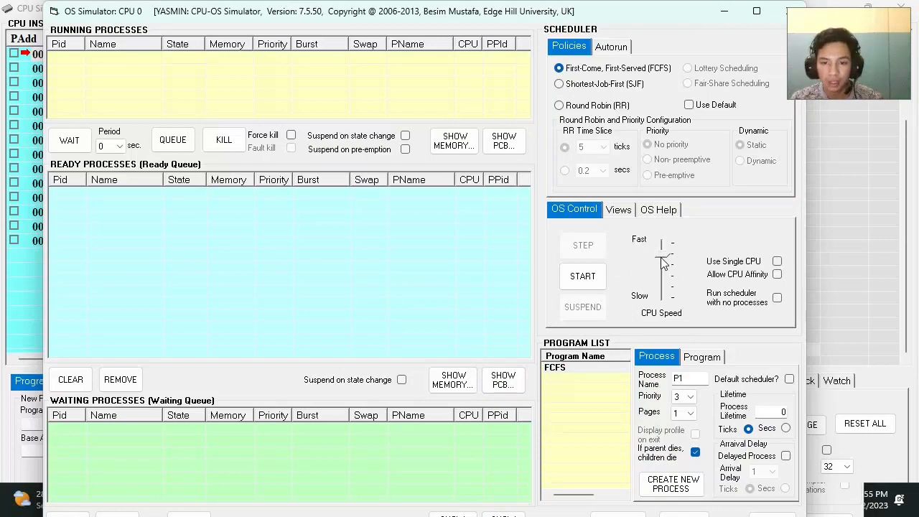
pyautogui.moveTo(670, 254); pyautogui.dragTo(675, 235)
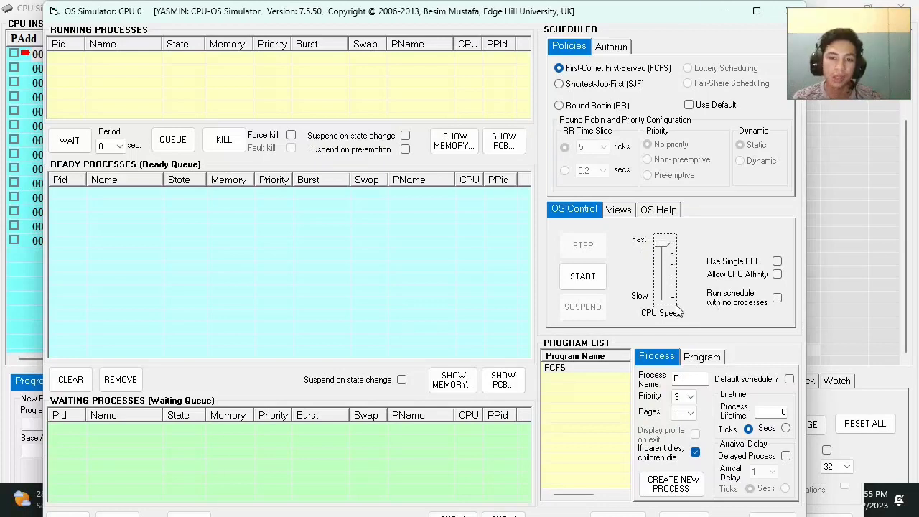
pyautogui.click(682, 397)
pyautogui.click(688, 486)
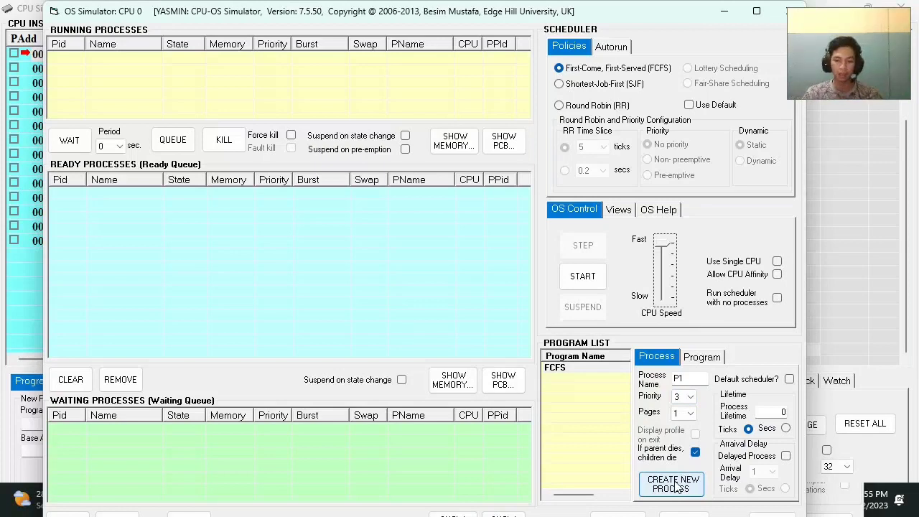
pyautogui.click(678, 487)
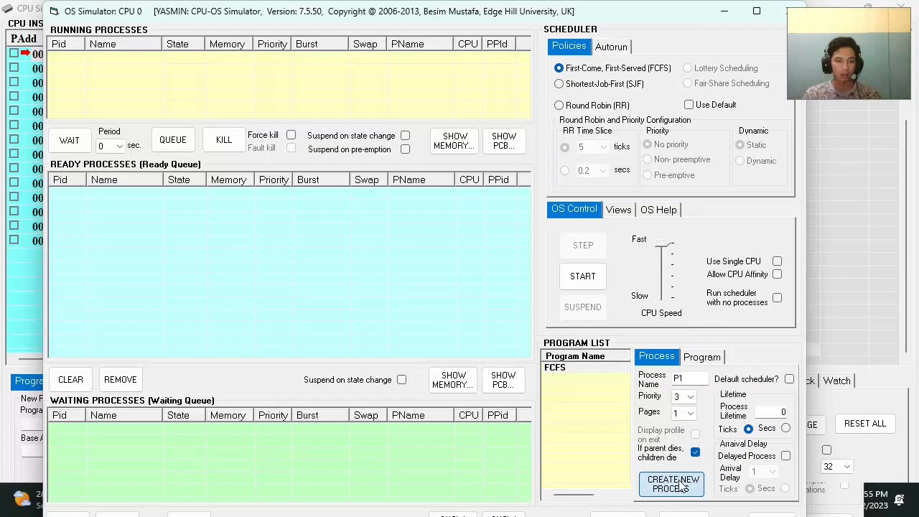
pyautogui.click(680, 486)
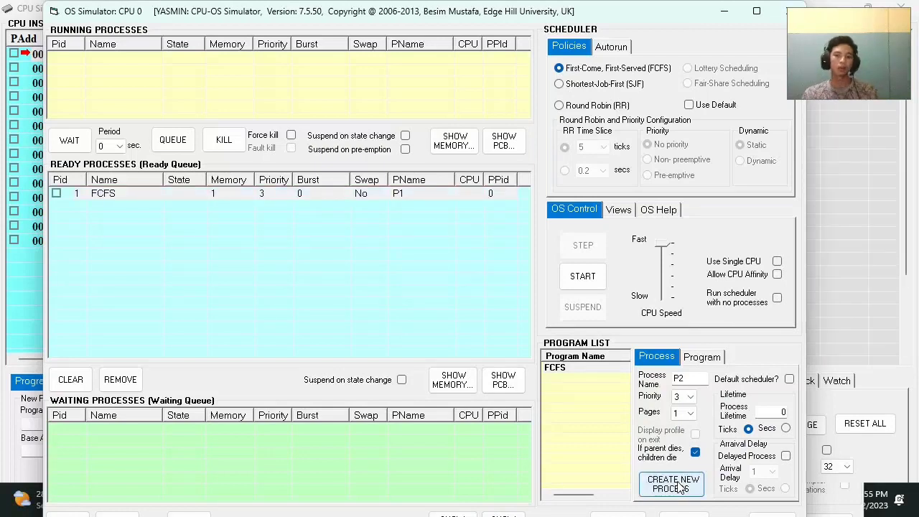
pyautogui.click(683, 488)
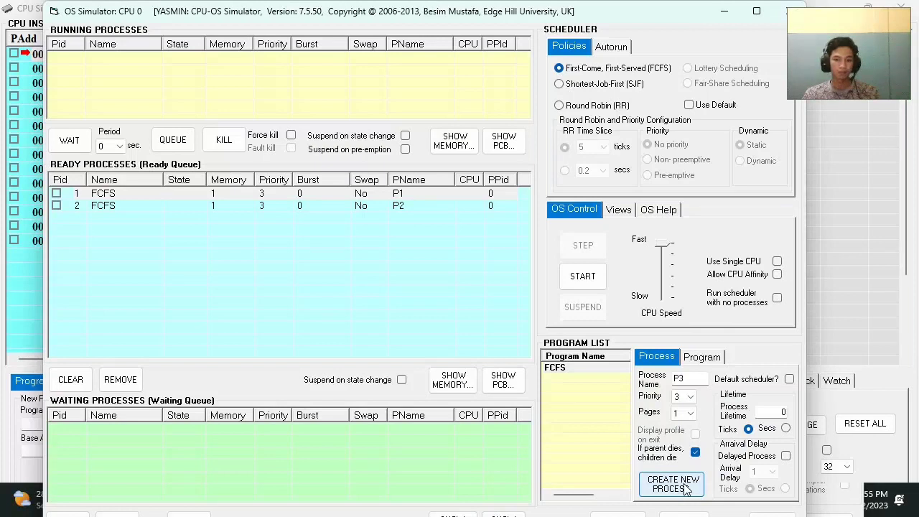
pyautogui.click(685, 488)
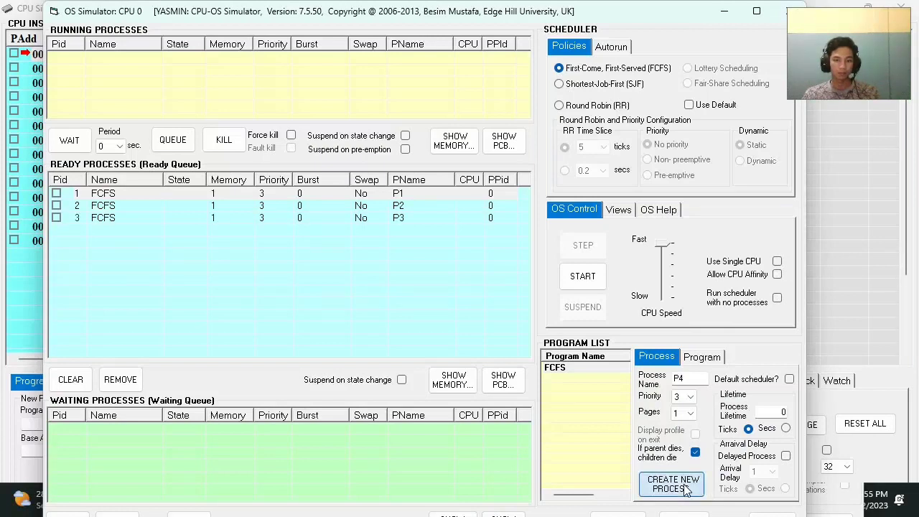
pyautogui.click(685, 488)
pyautogui.click(685, 488)
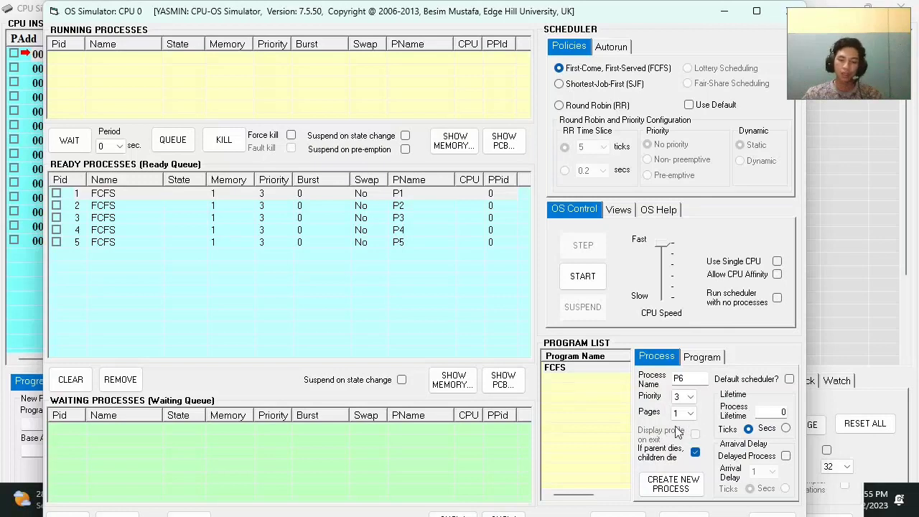
# Step: Start the scheduler with the First-Come, First-Served policy and open the process statistics chart
pyautogui.click(583, 277)
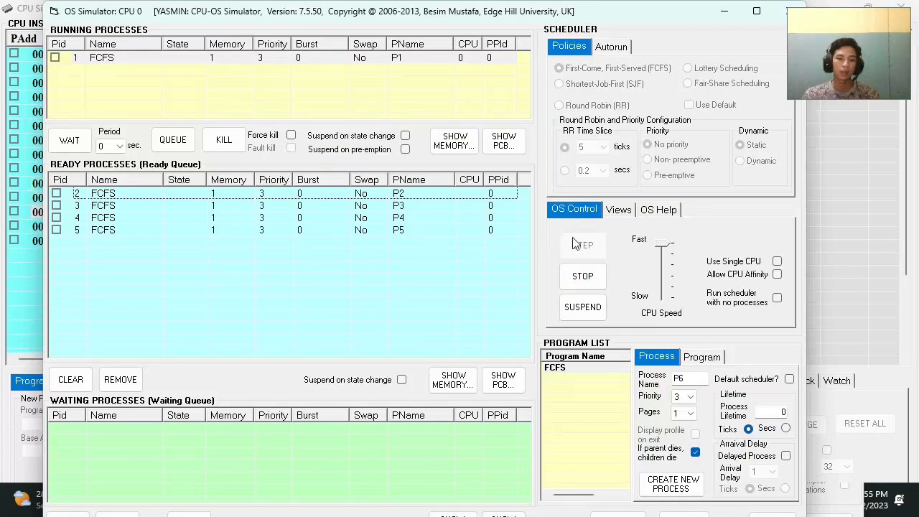
pyautogui.click(618, 209)
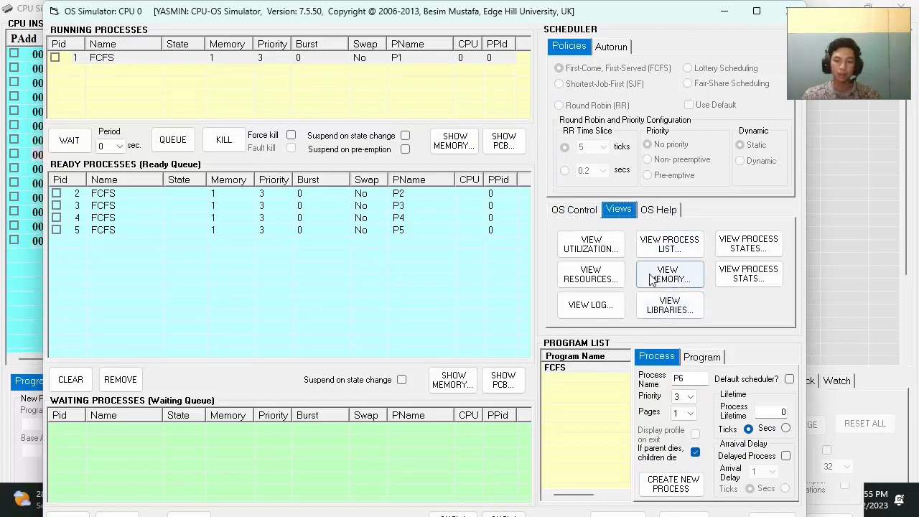
pyautogui.click(750, 282)
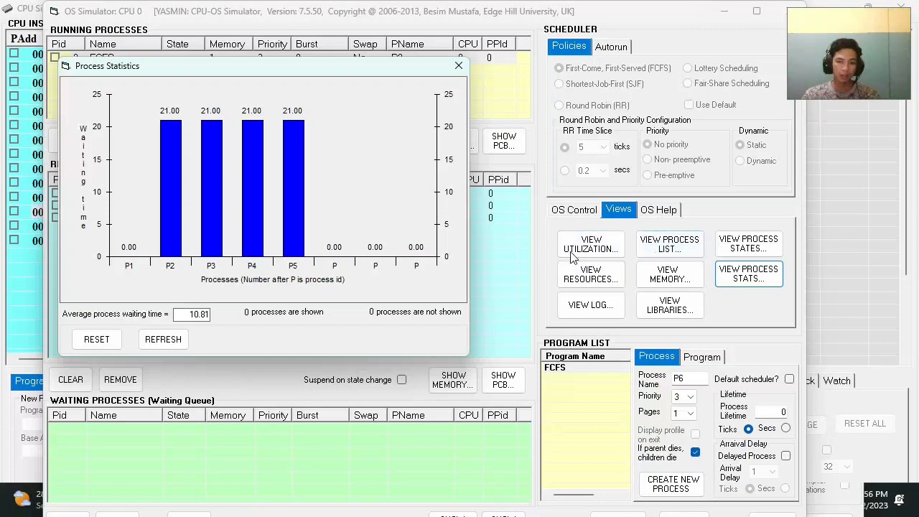
# Step: Check the process list and the final waiting times in the process statistics, closing both views
pyautogui.click(664, 248)
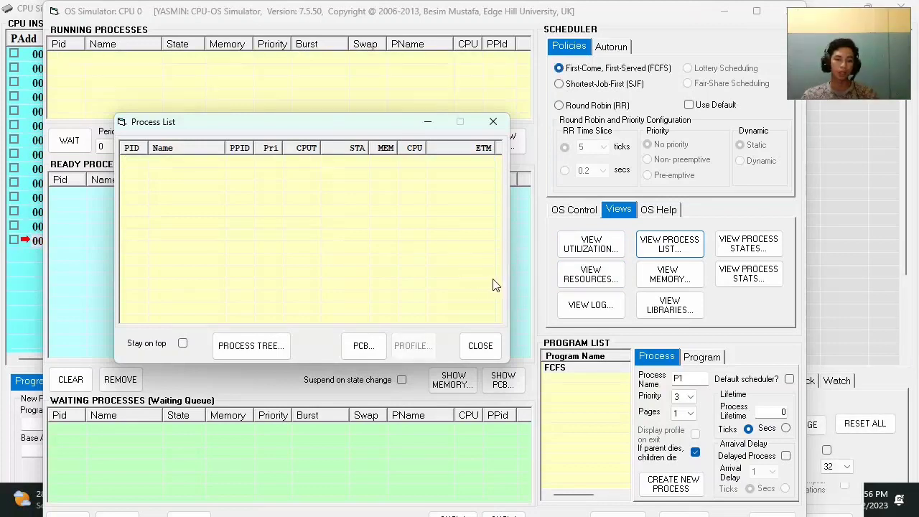
pyautogui.click(479, 346)
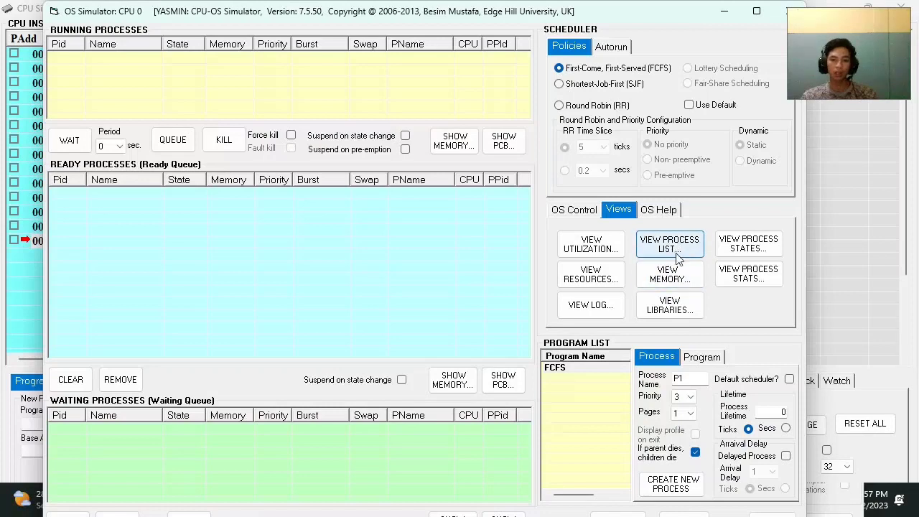
pyautogui.click(741, 278)
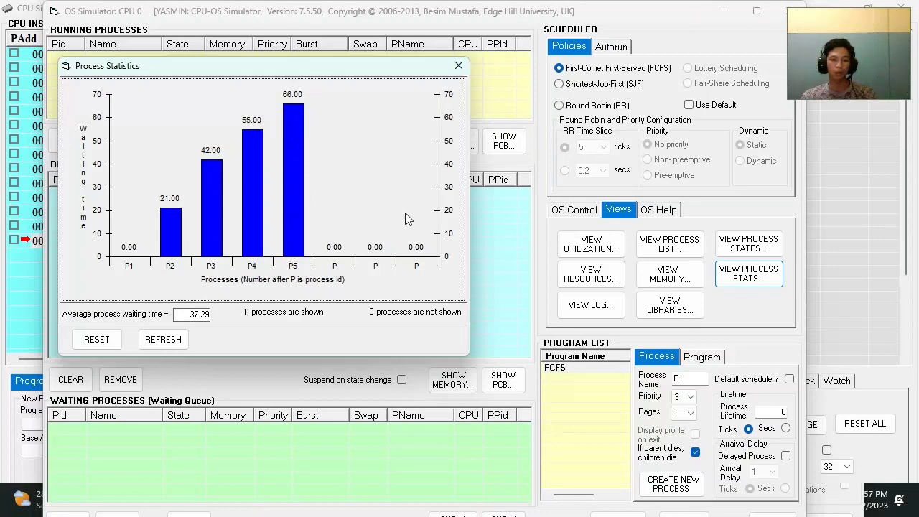
pyautogui.click(458, 65)
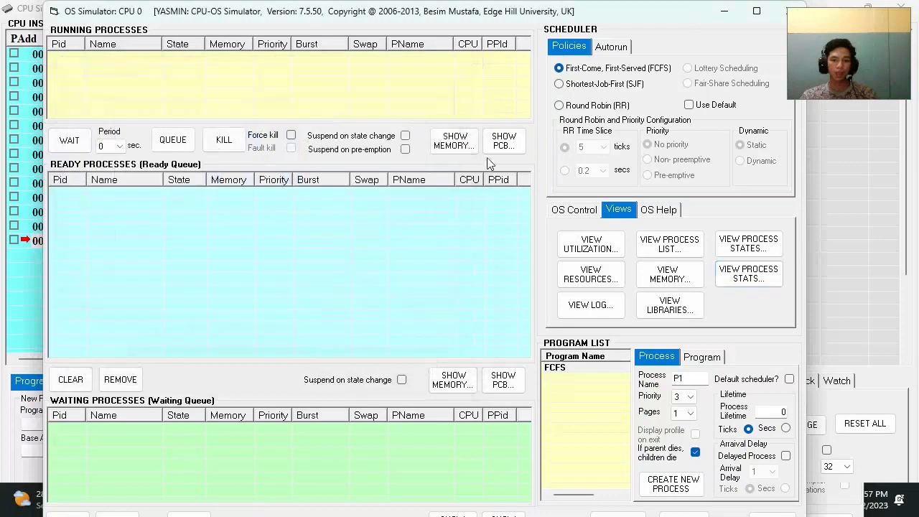
# Step: Review the OS activity log for the statistics of all five FCFS processes and close it
pyautogui.click(600, 307)
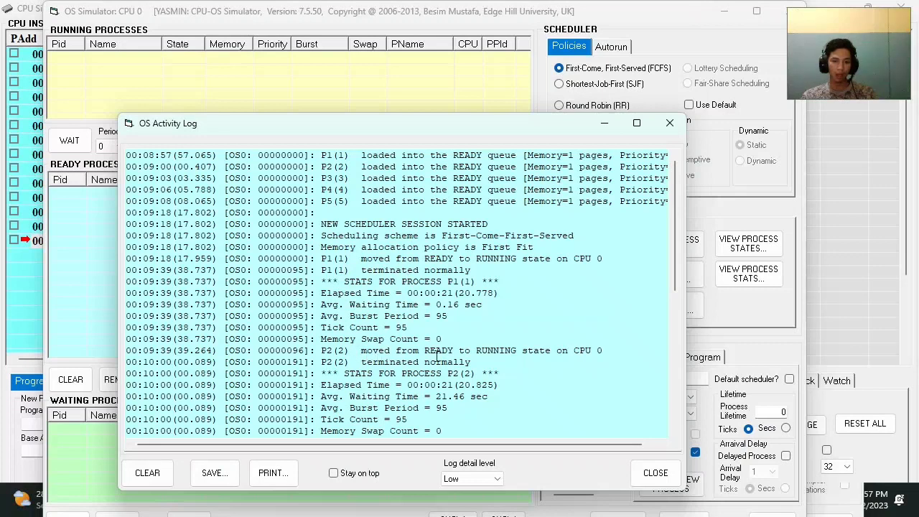
pyautogui.scroll(-1, 449, 352)
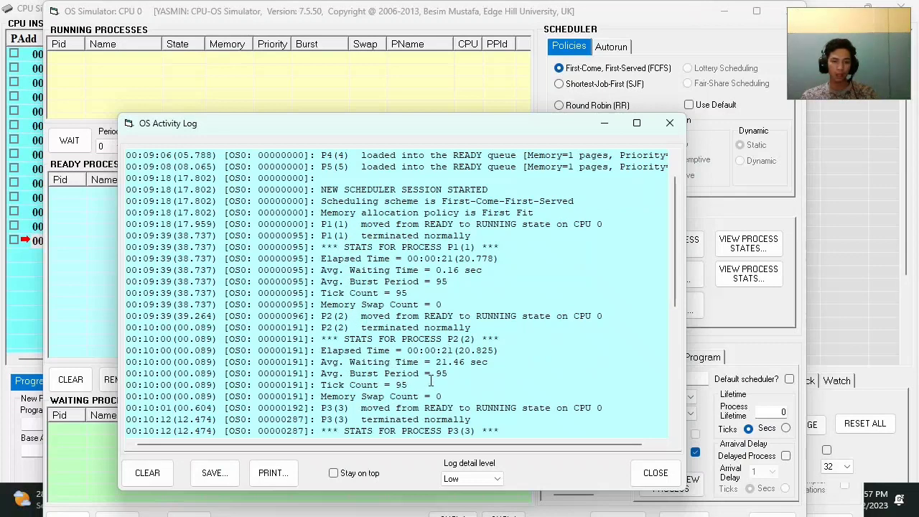
pyautogui.scroll(-1, 423, 376)
pyautogui.scroll(-4, 436, 368)
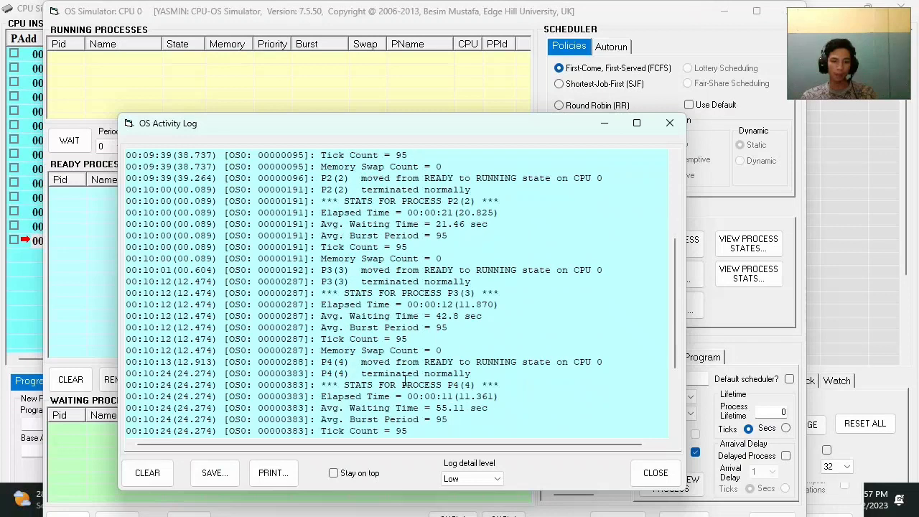
pyautogui.scroll(-2, 409, 381)
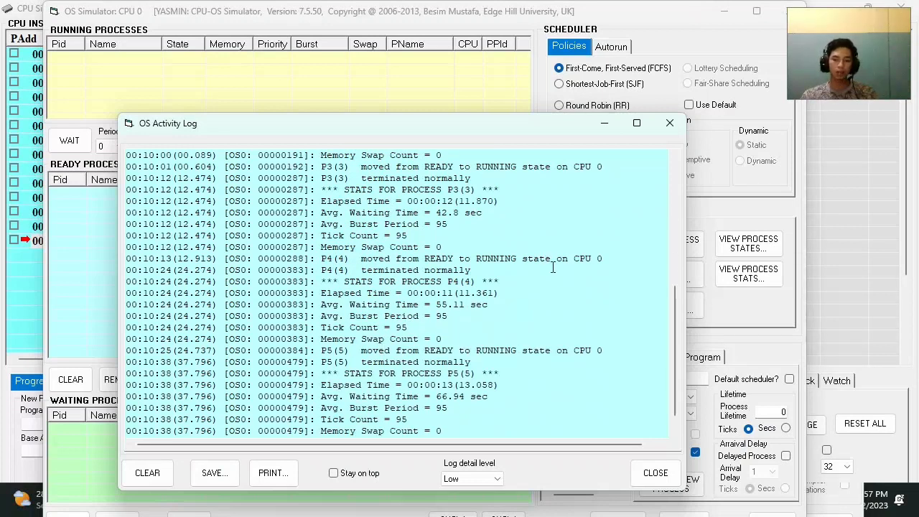
pyautogui.click(655, 472)
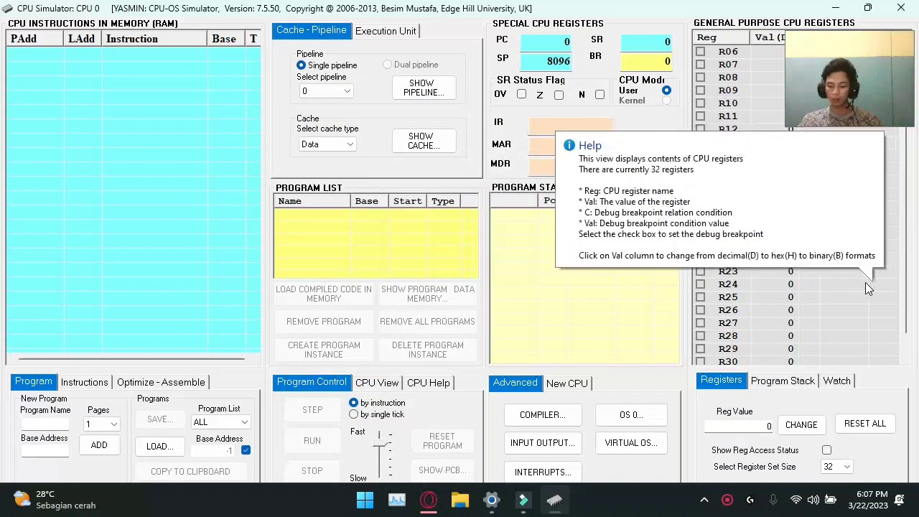
# Step: Write a new compiler source "program SJF" with "i = 0", a loop "for n = 0 to 10" containing "i = i + n", "next" and "end"
pyautogui.click(542, 415)
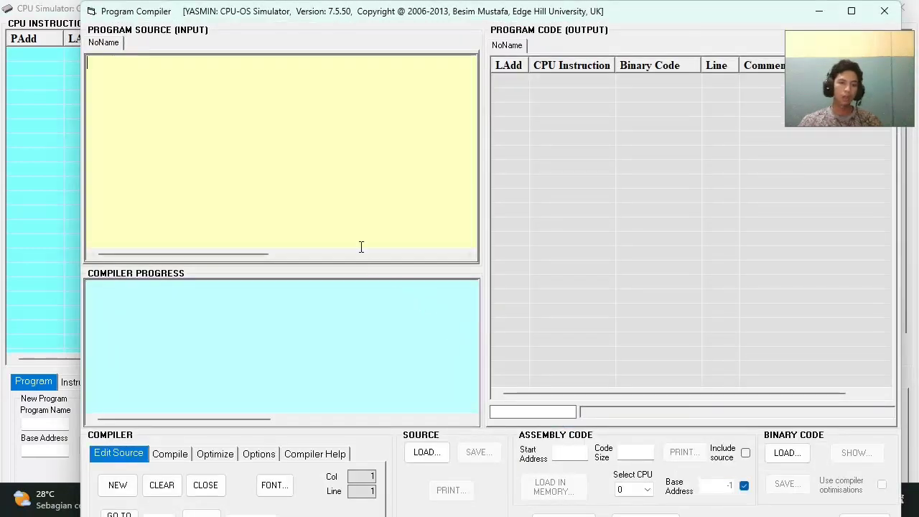
pyautogui.write('Progam SJF')
pyautogui.click(113, 82)
pyautogui.write('r')
pyautogui.click(180, 72)
pyautogui.press('Return')
pyautogui.write('i = 0 \t')
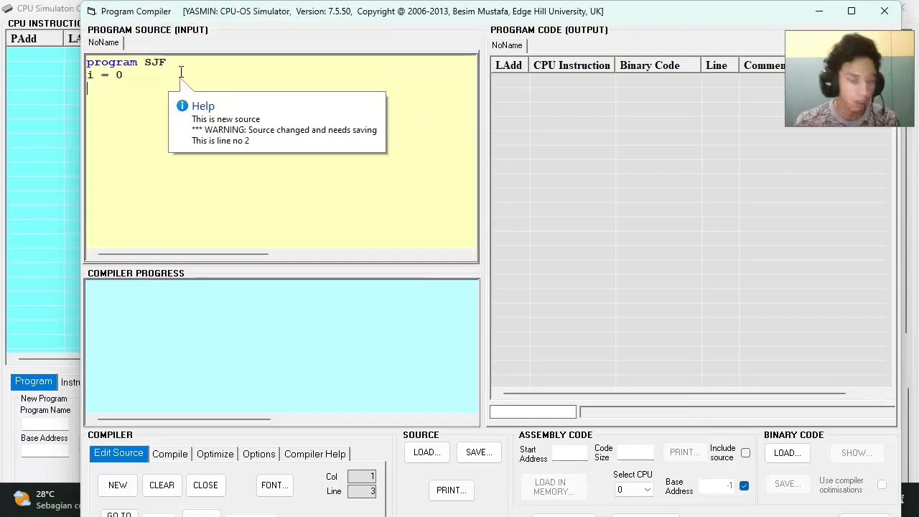
pyautogui.write('for n ')
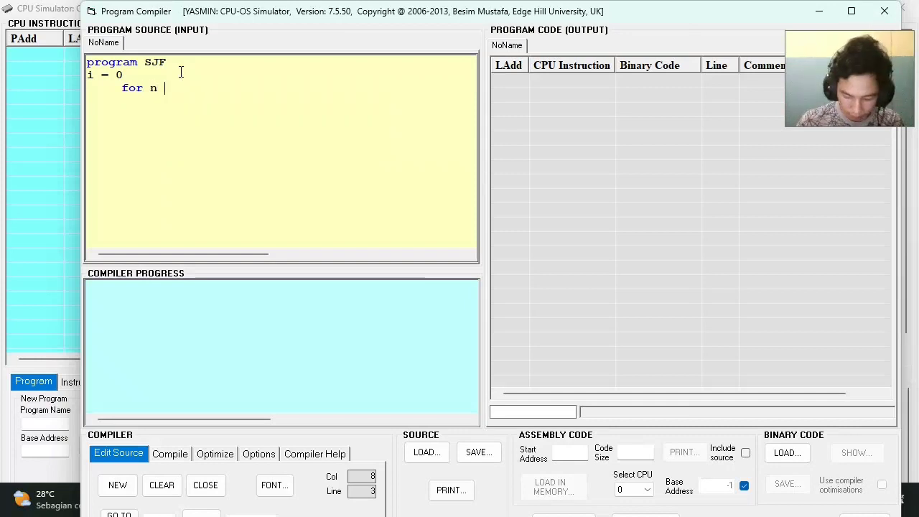
pyautogui.write('= 0 to 10')
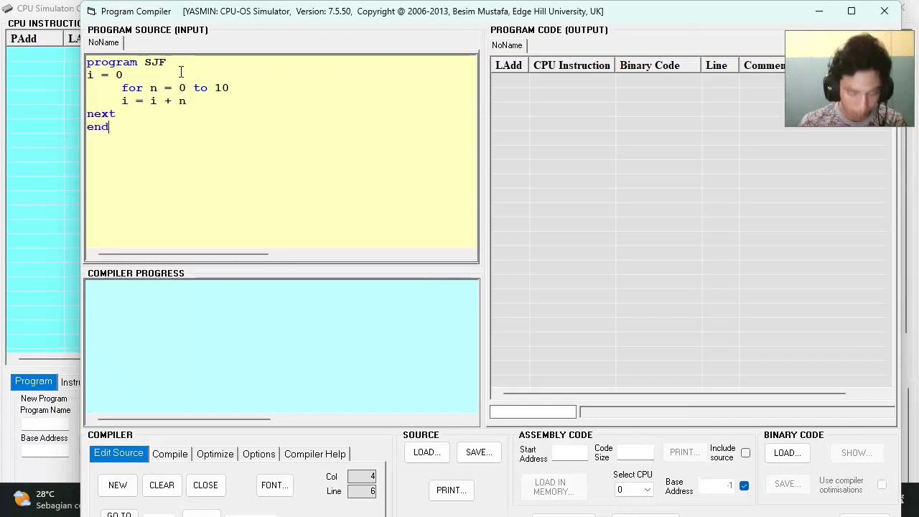
# Step: Compile the SJF program, load its code into the CPU memory, and dismiss the confirmation message
pyautogui.click(148, 359)
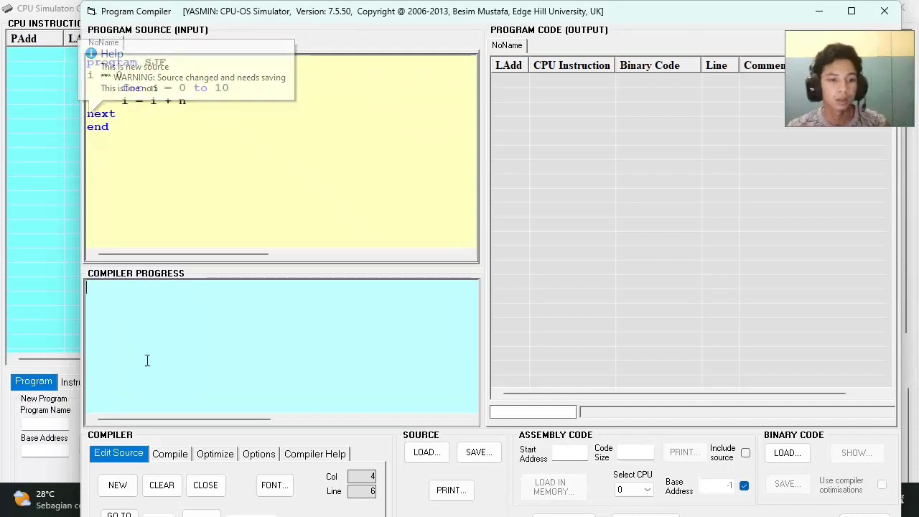
pyautogui.click(279, 359)
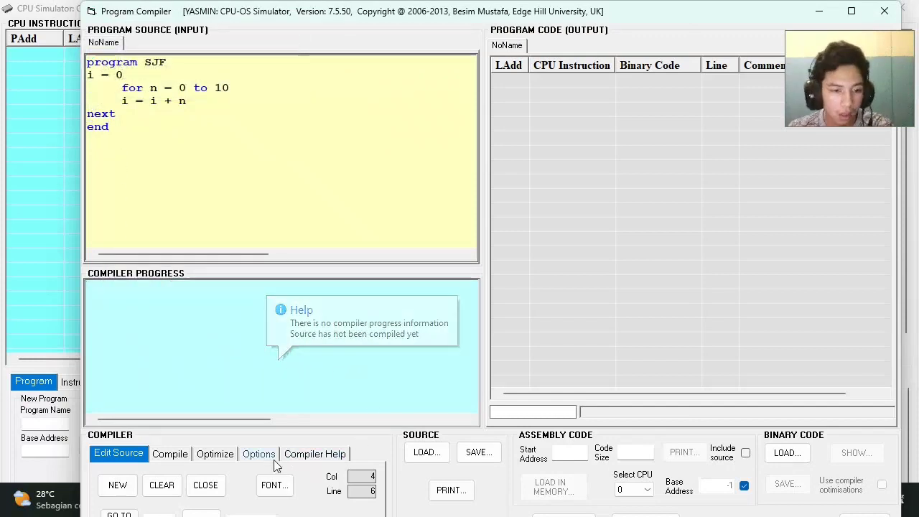
pyautogui.click(169, 453)
pyautogui.click(115, 488)
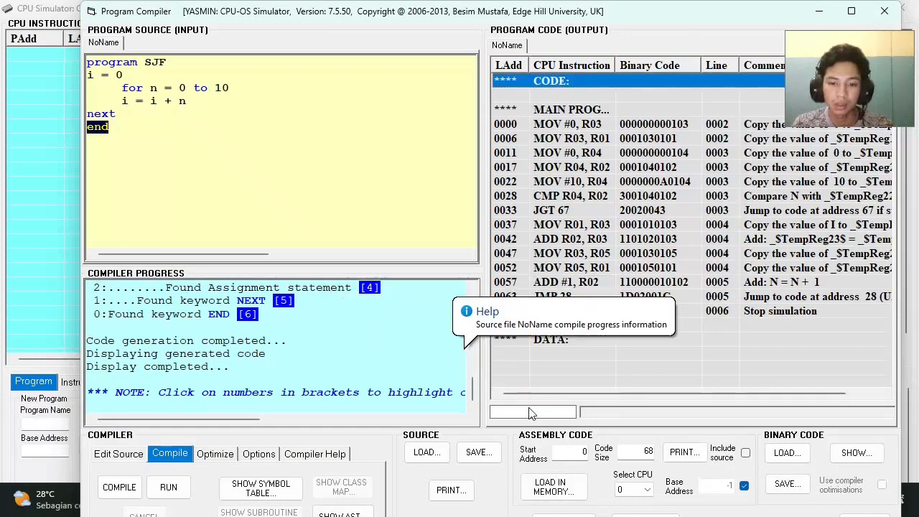
pyautogui.click(567, 489)
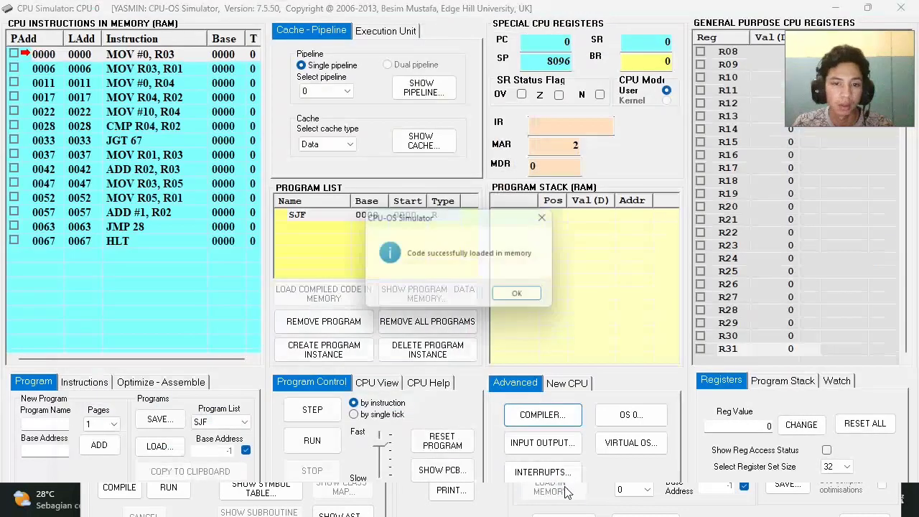
pyautogui.click(523, 297)
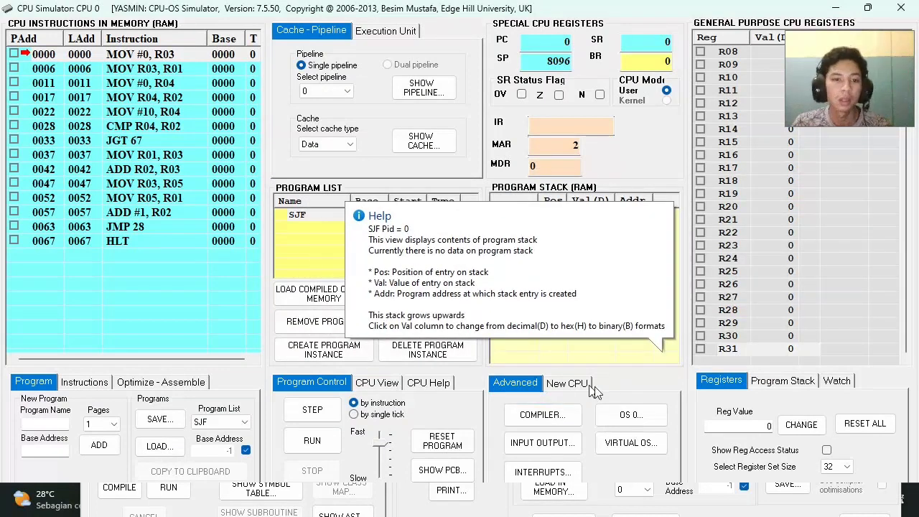
# Step: Open the OS simulator, select the Shortest-Job-First (SJF) policy and raise the CPU speed to its fastest setting
pyautogui.click(631, 419)
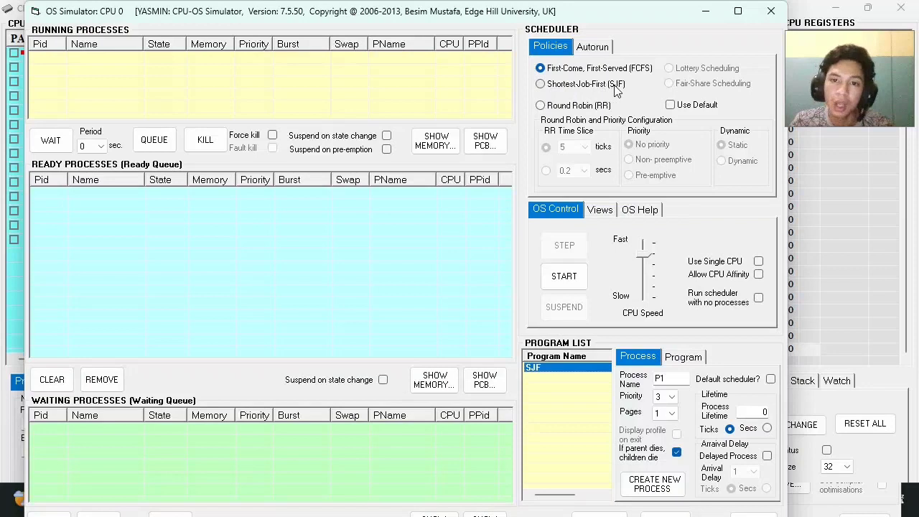
pyautogui.click(542, 86)
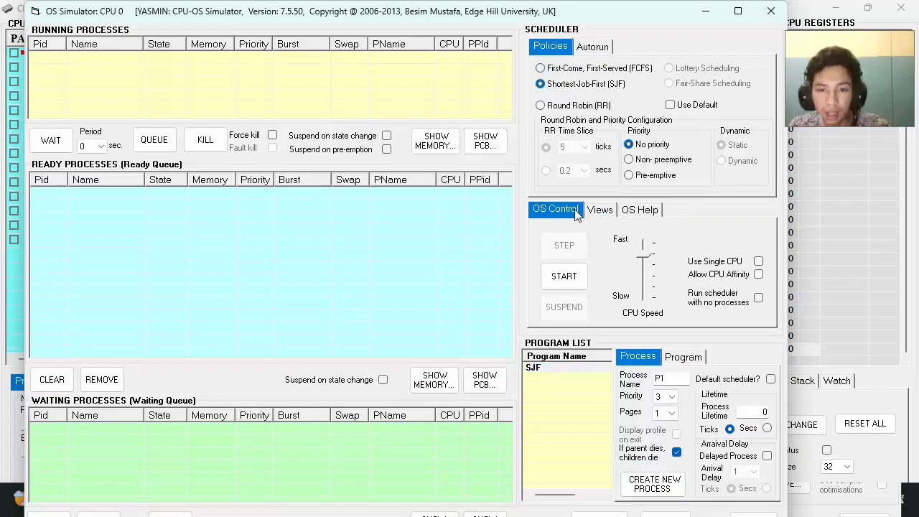
pyautogui.moveTo(651, 257); pyautogui.dragTo(644, 244)
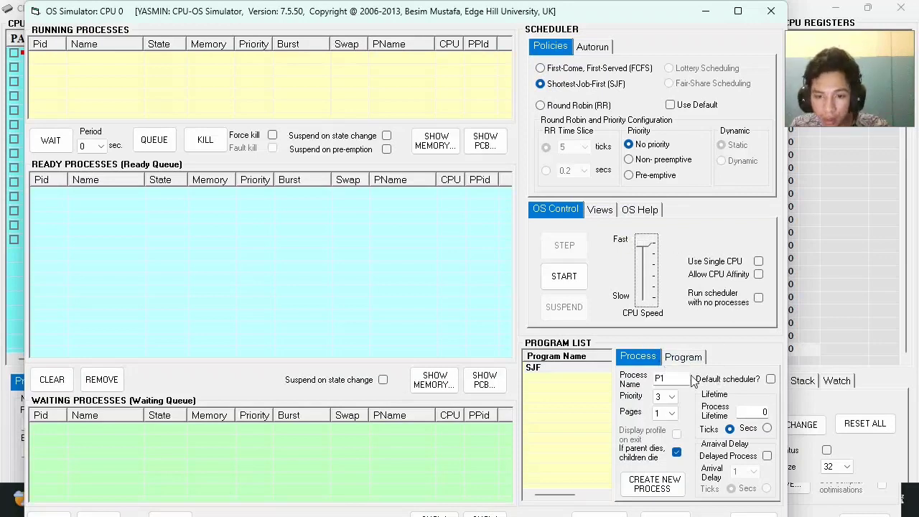
# Step: Create process P1 from the SJF program with priority 3 and an arrival delay of 4 seconds
pyautogui.click(673, 398)
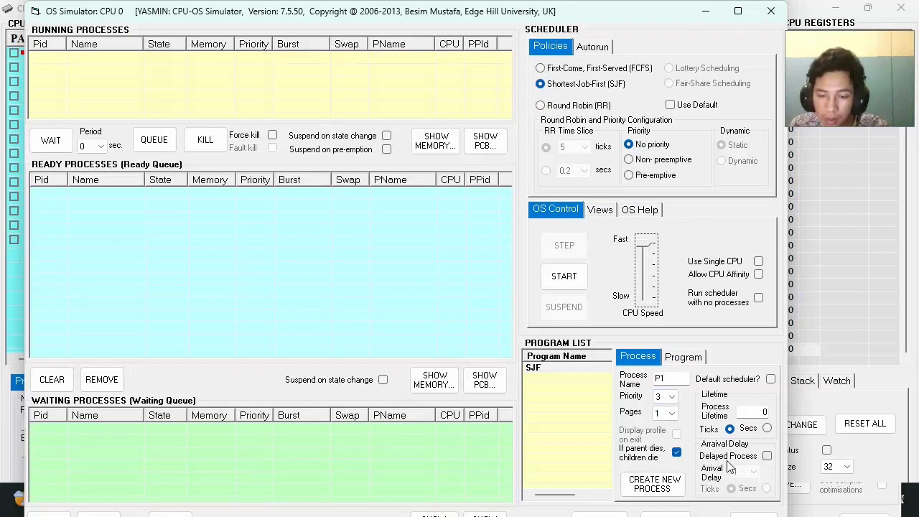
pyautogui.click(766, 456)
pyautogui.click(767, 489)
pyautogui.click(753, 471)
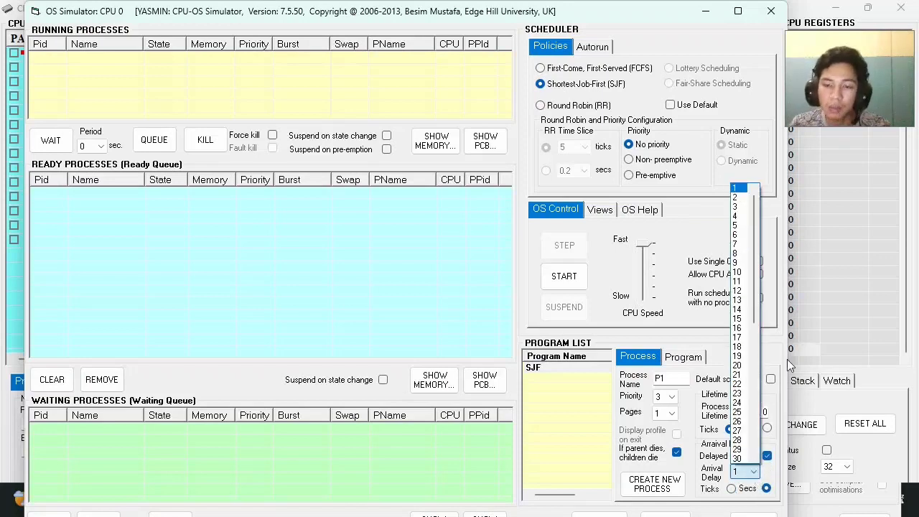
pyautogui.click(739, 218)
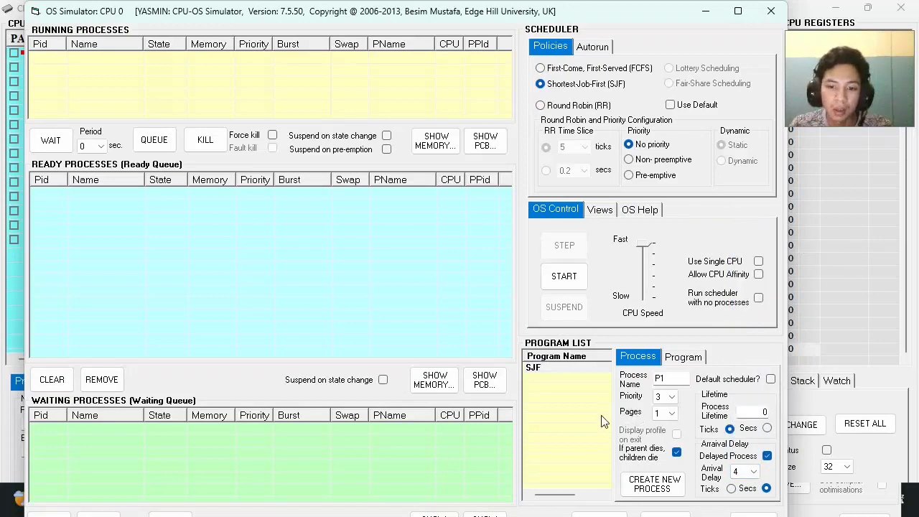
pyautogui.click(663, 489)
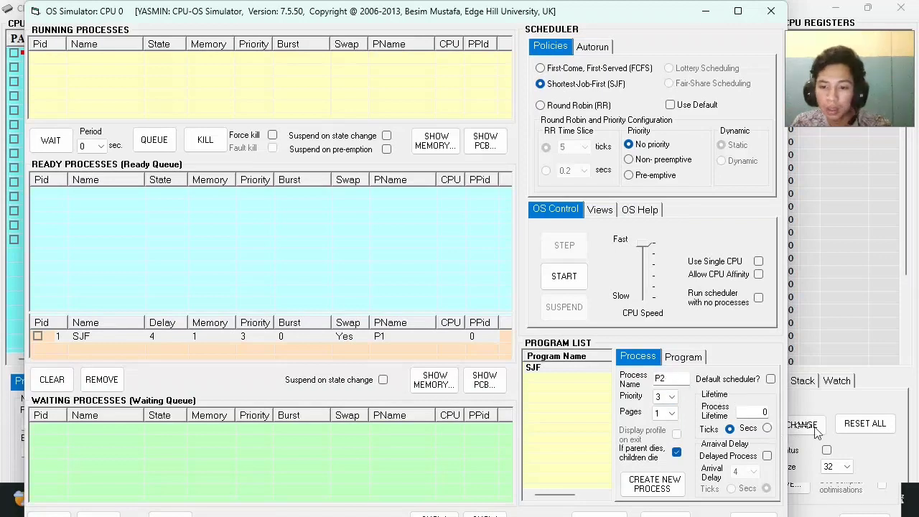
# Step: Create process P2 with a 5-second arrival delay and process P3 with a 7-second arrival delay
pyautogui.click(766, 455)
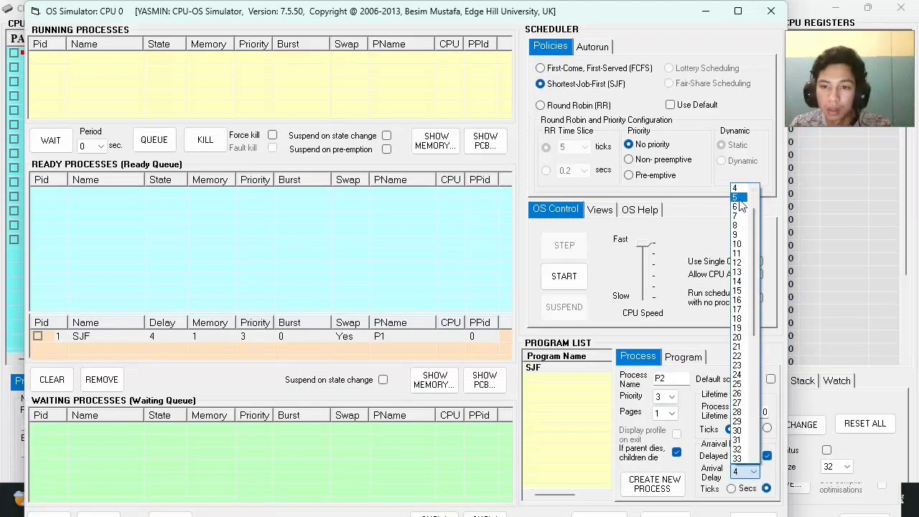
pyautogui.click(736, 196)
pyautogui.click(651, 483)
pyautogui.click(754, 471)
pyautogui.click(746, 214)
pyautogui.click(667, 485)
# Step: Create process P4 with an 8-second arrival delay and process P5 with a 10-second arrival delay
pyautogui.click(767, 455)
pyautogui.click(754, 471)
pyautogui.click(746, 222)
pyautogui.click(651, 483)
pyautogui.click(767, 456)
pyautogui.click(753, 472)
pyautogui.click(746, 240)
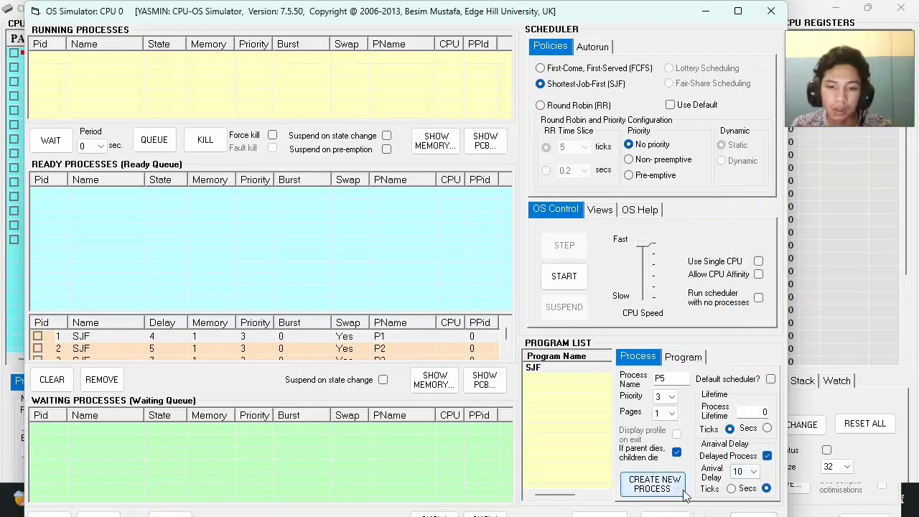
pyautogui.click(652, 483)
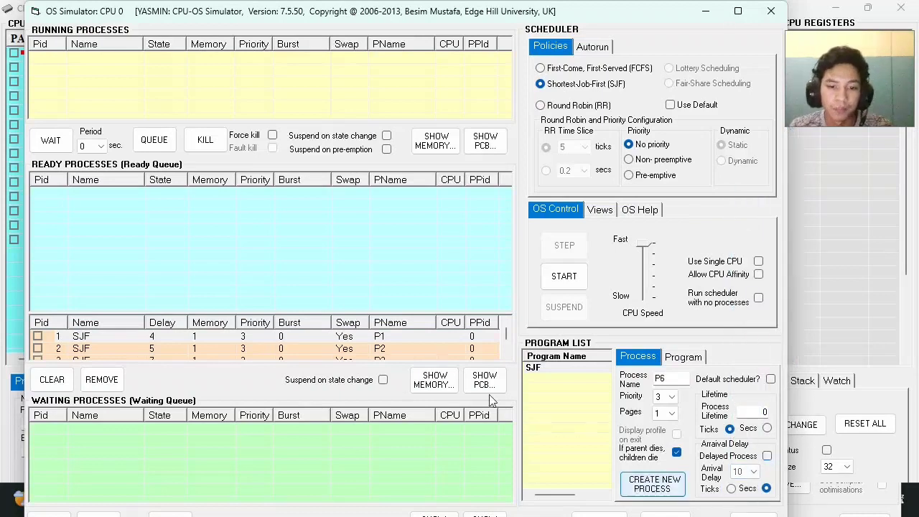
# Step: Enlarge the delayed-process list to show all five processes and start the scheduler with the Shortest-Job-First policy
pyautogui.click(404, 335)
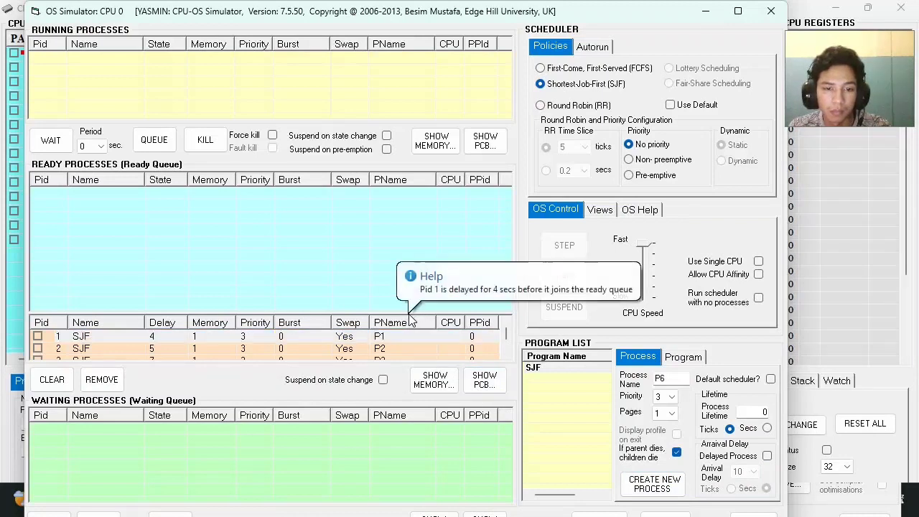
pyautogui.moveTo(407, 313); pyautogui.dragTo(421, 224)
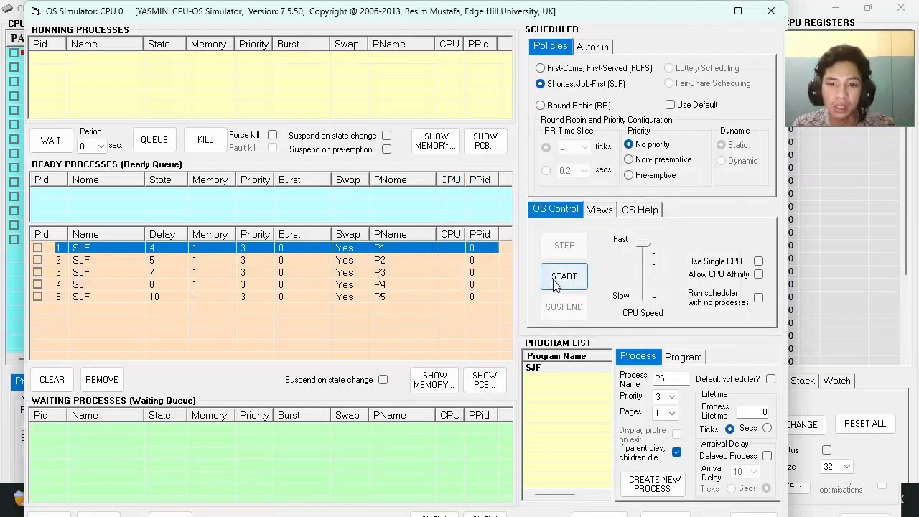
pyautogui.click(556, 280)
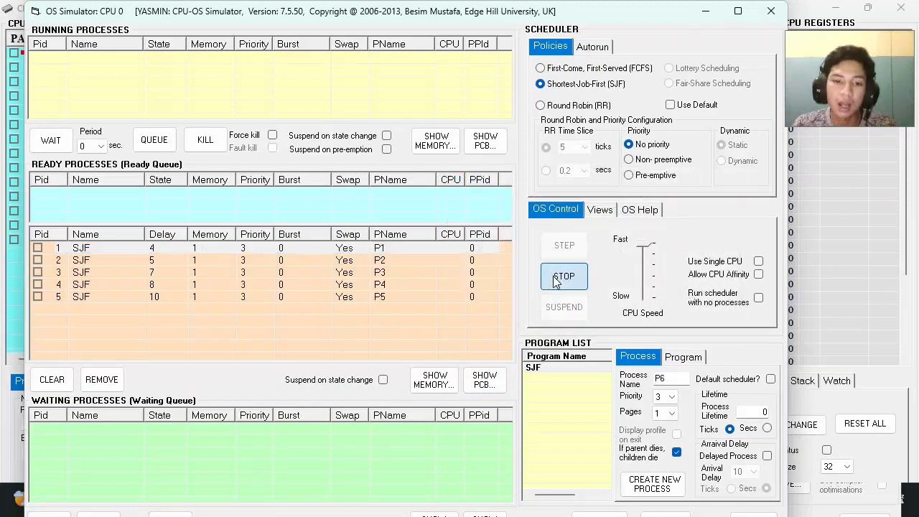
# Step: Watch the SJF run in the process statistics, main memory and process list views, closing the process list when the run ends
pyautogui.click(600, 210)
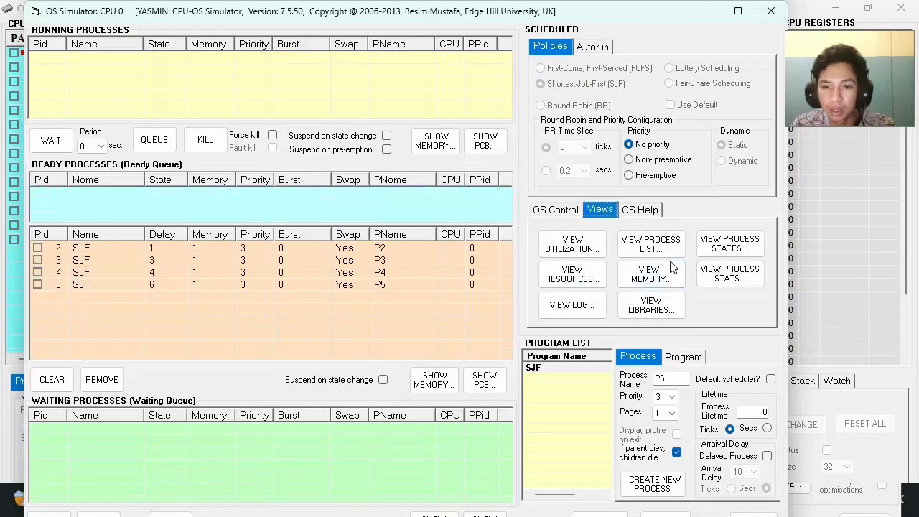
pyautogui.click(721, 276)
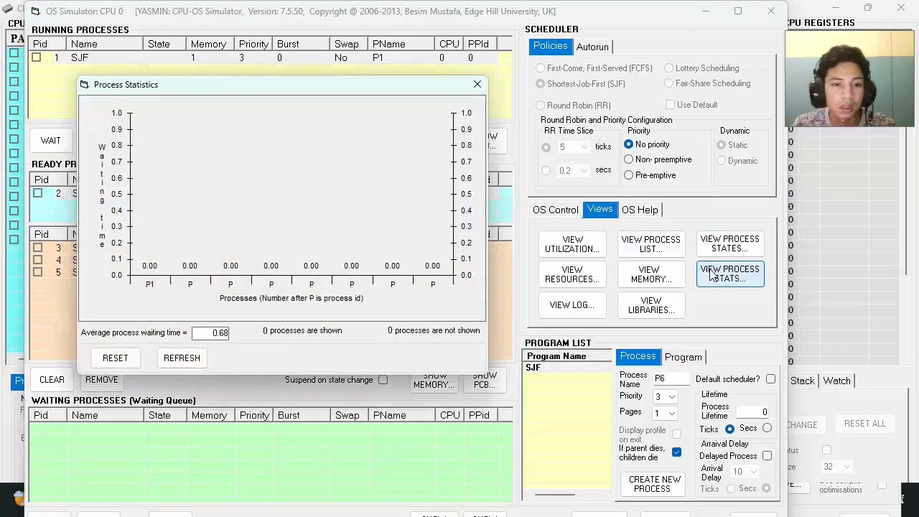
pyautogui.click(650, 276)
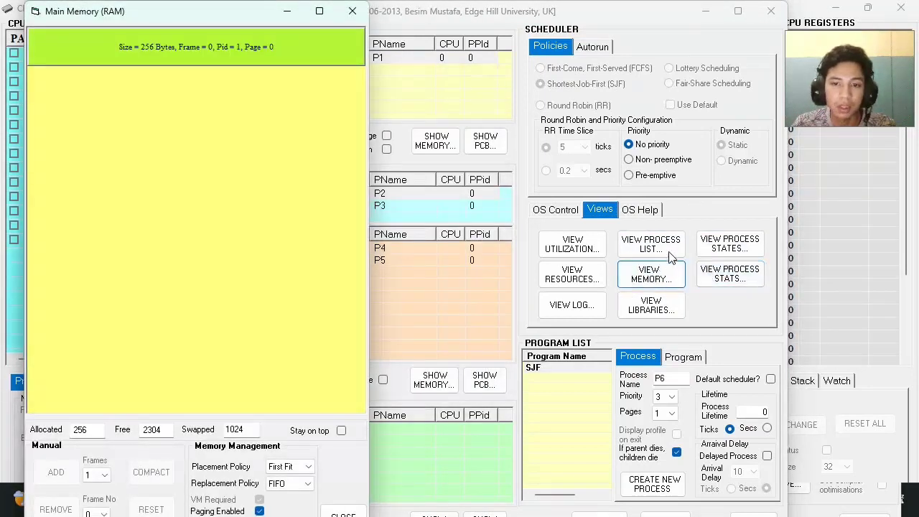
pyautogui.click(649, 246)
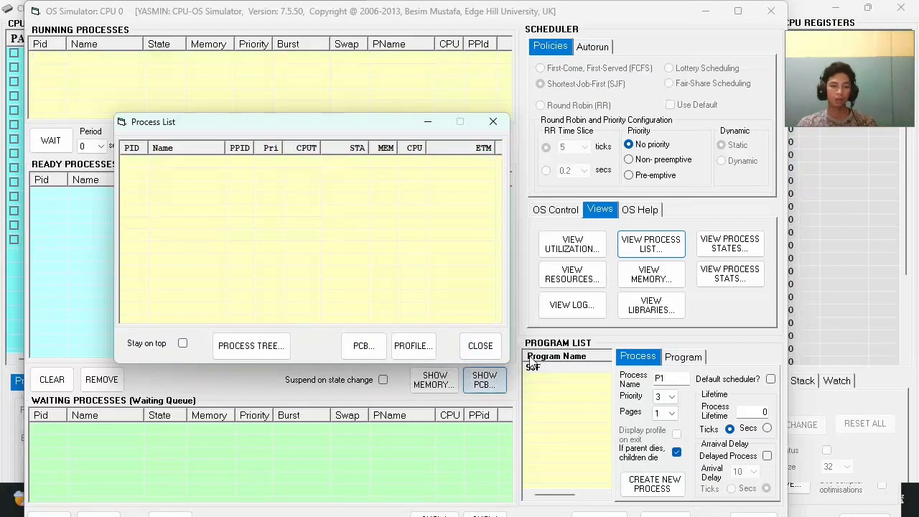
pyautogui.click(480, 347)
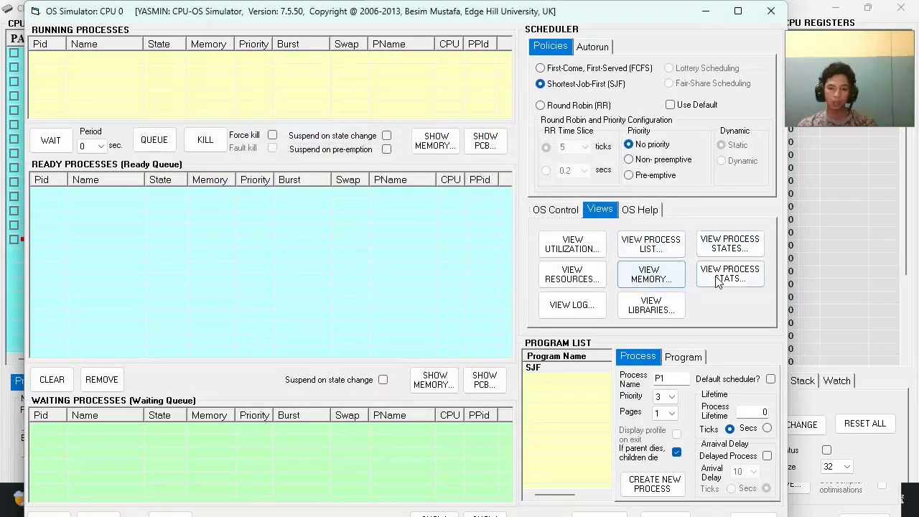
# Step: Check the main memory and the final SJF waiting times in the process statistics chart, closing the chart
pyautogui.click(648, 275)
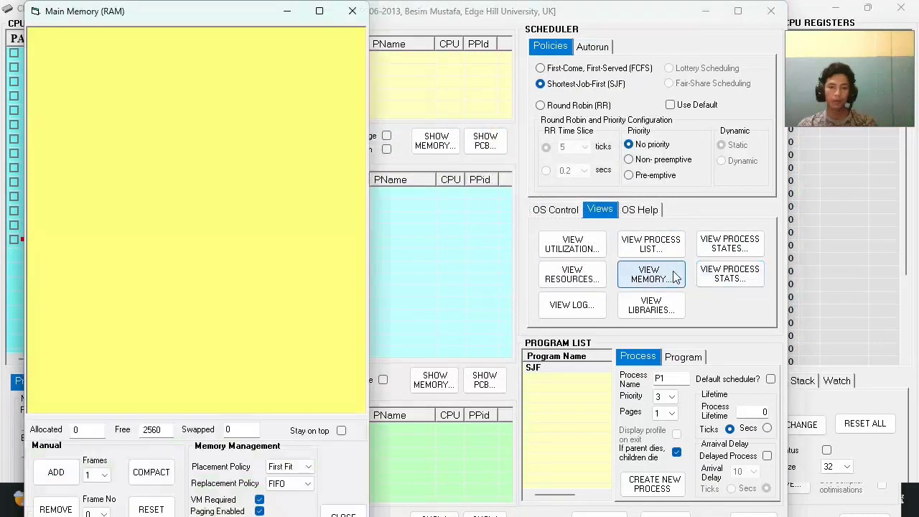
pyautogui.click(712, 271)
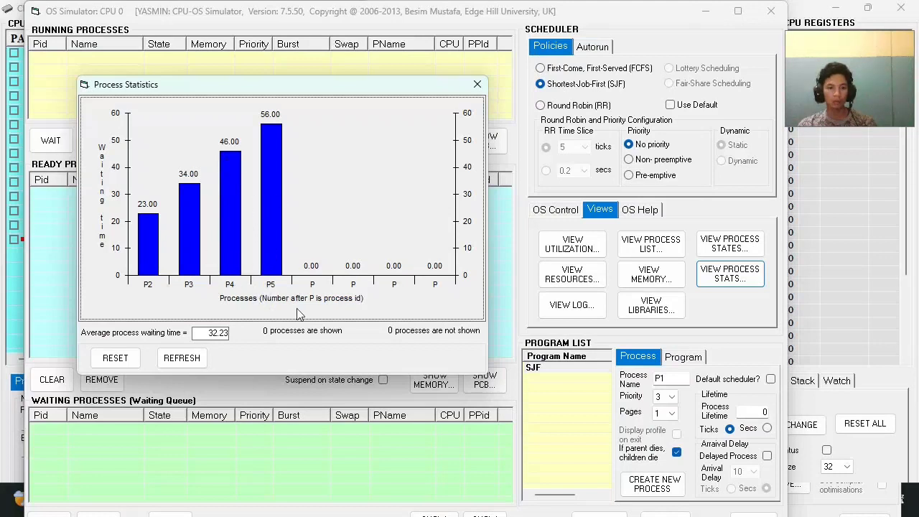
pyautogui.click(476, 84)
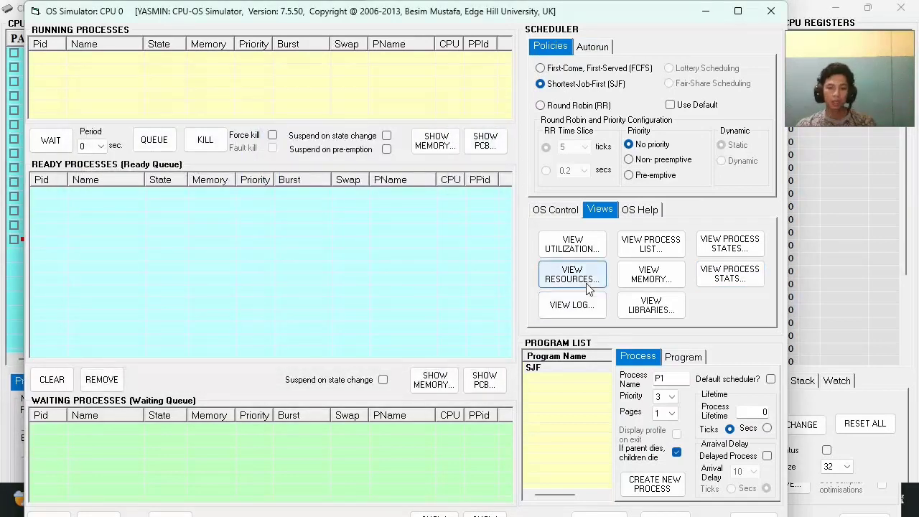
# Step: View the system resources and review the OS activity log for the statistics of all five SJF processes, closing the log
pyautogui.click(559, 273)
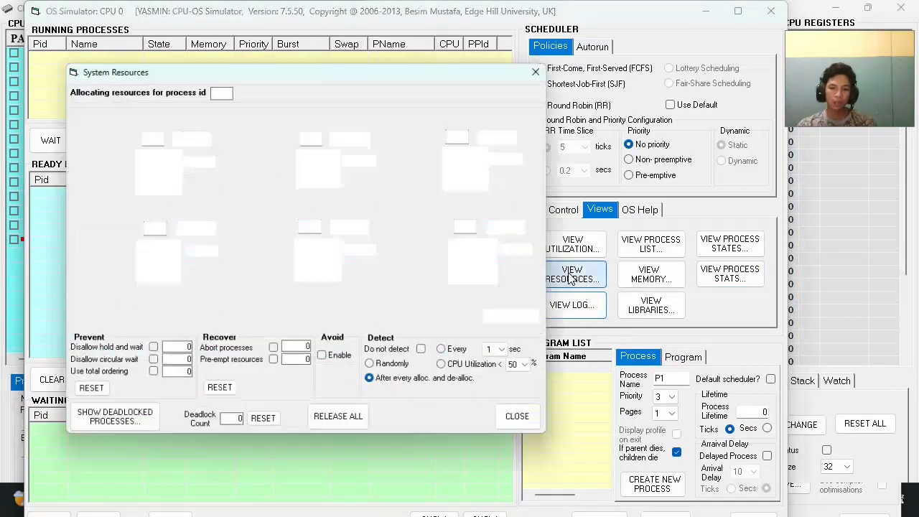
pyautogui.click(588, 308)
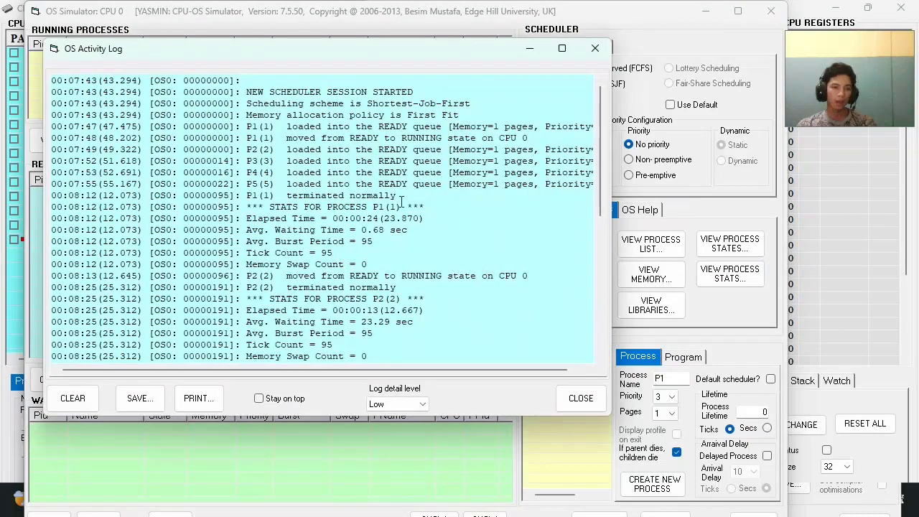
pyautogui.scroll(-1, 380, 212)
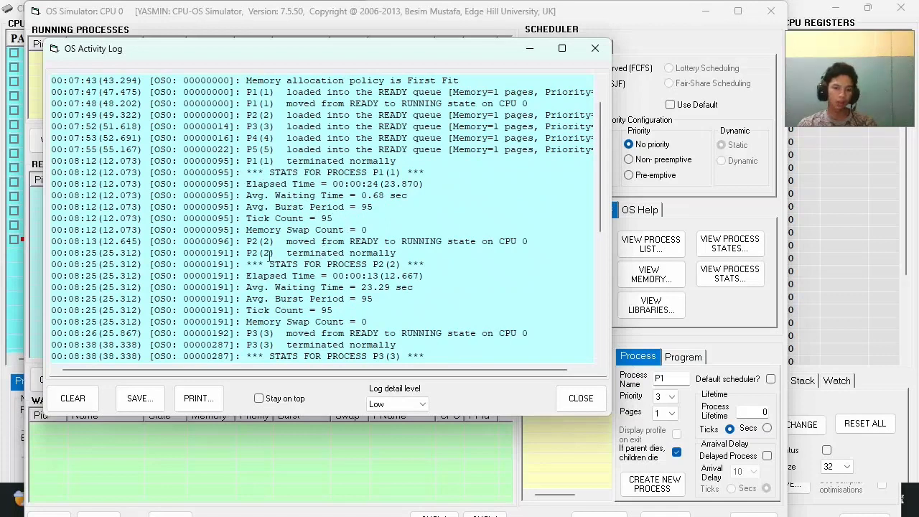
pyautogui.scroll(-1, 330, 261)
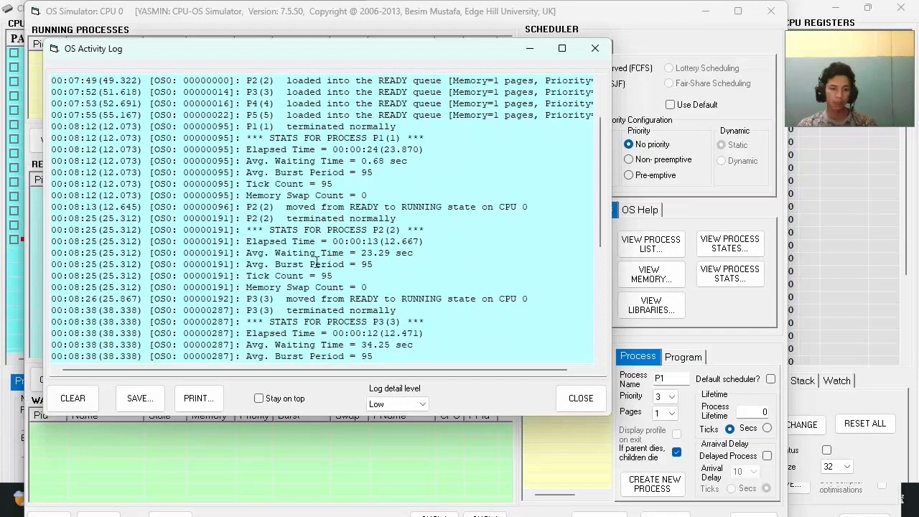
pyautogui.scroll(-3, 315, 263)
pyautogui.scroll(-3, 316, 290)
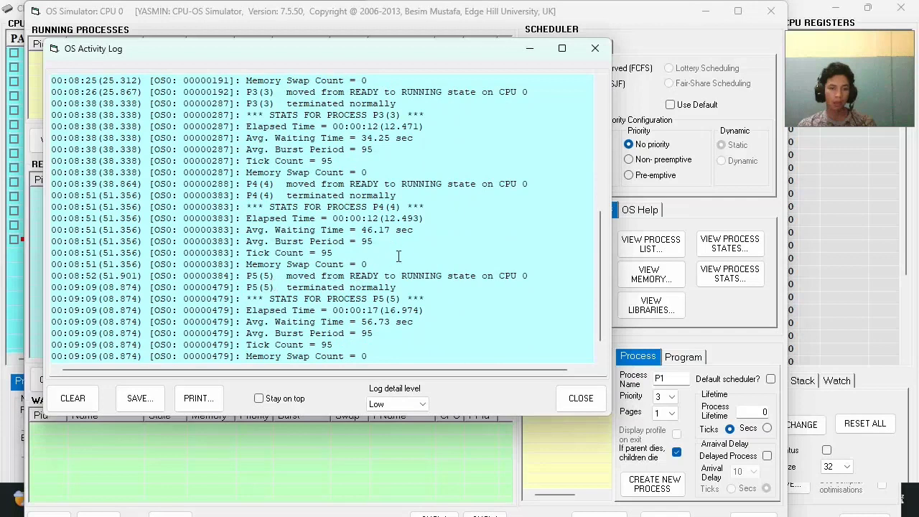
pyautogui.click(580, 397)
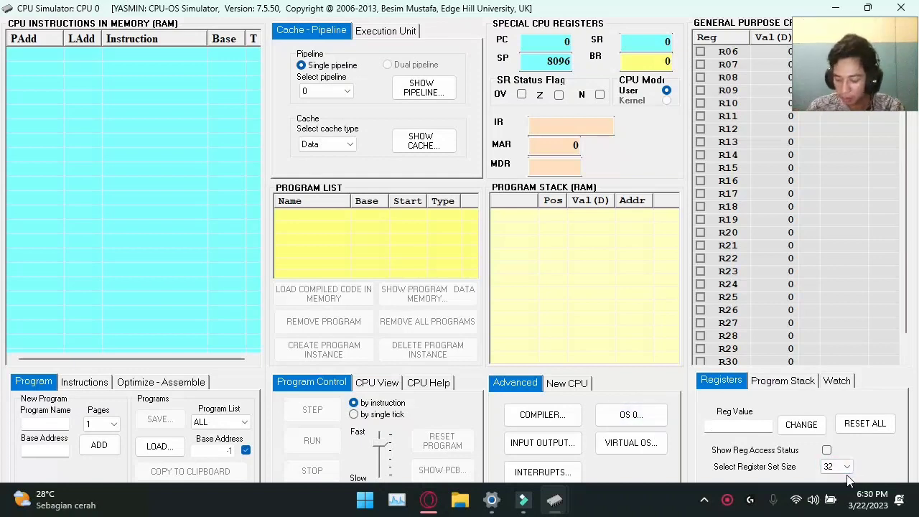
# Step: Open the compiler and begin a new source with the lines "program p1" and "resource(1, allocate)"
pyautogui.click(559, 413)
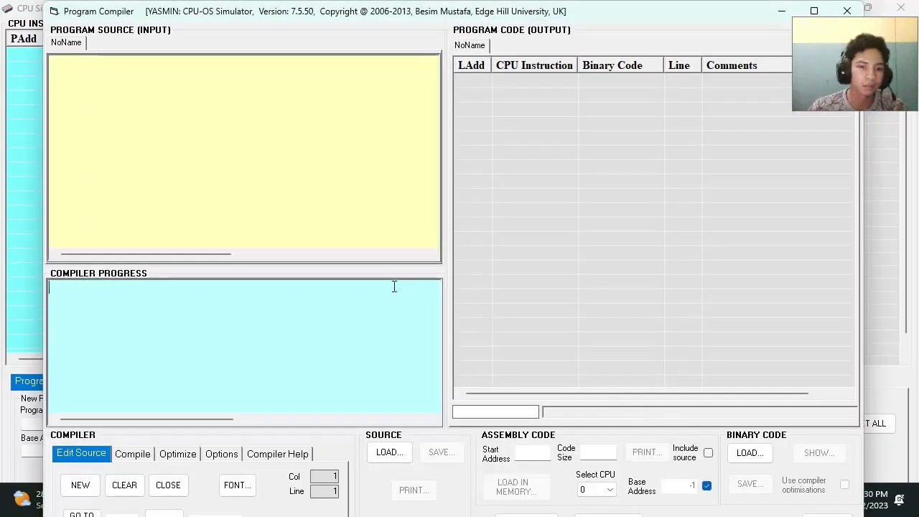
pyautogui.click(164, 115)
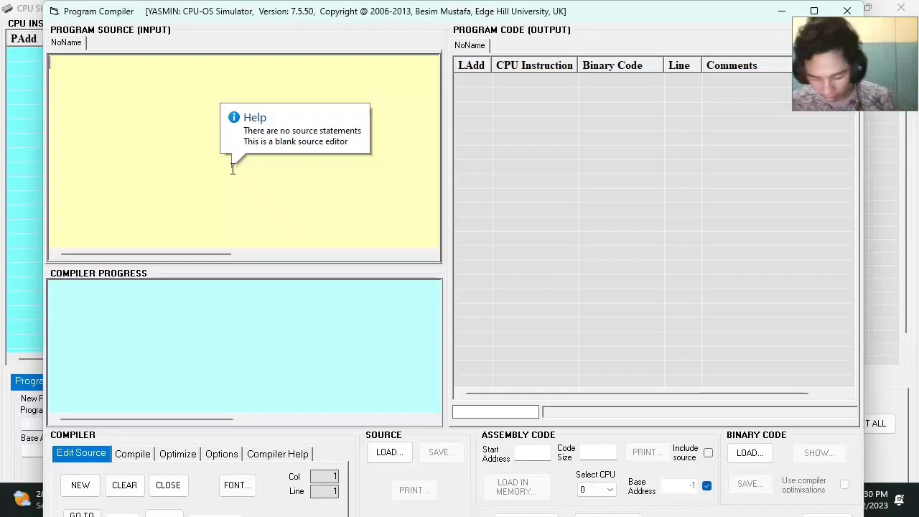
pyautogui.write('Program p1')
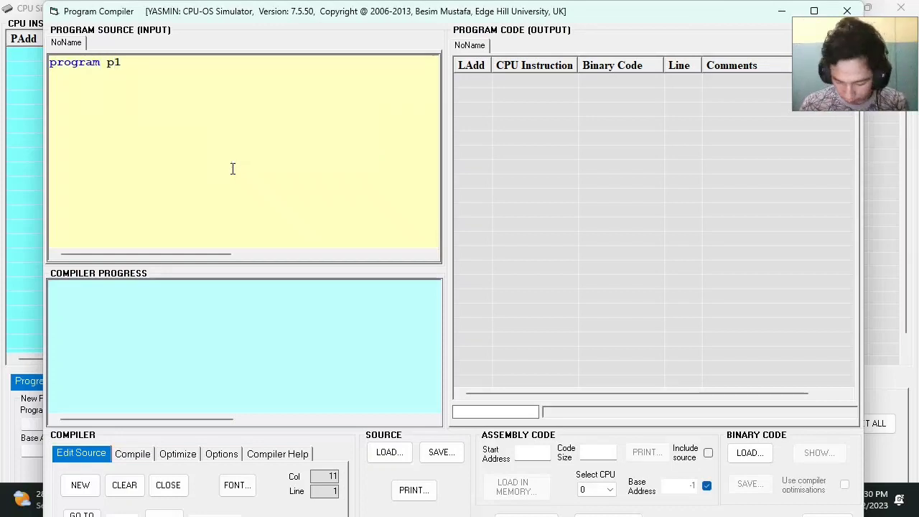
pyautogui.press('Return')
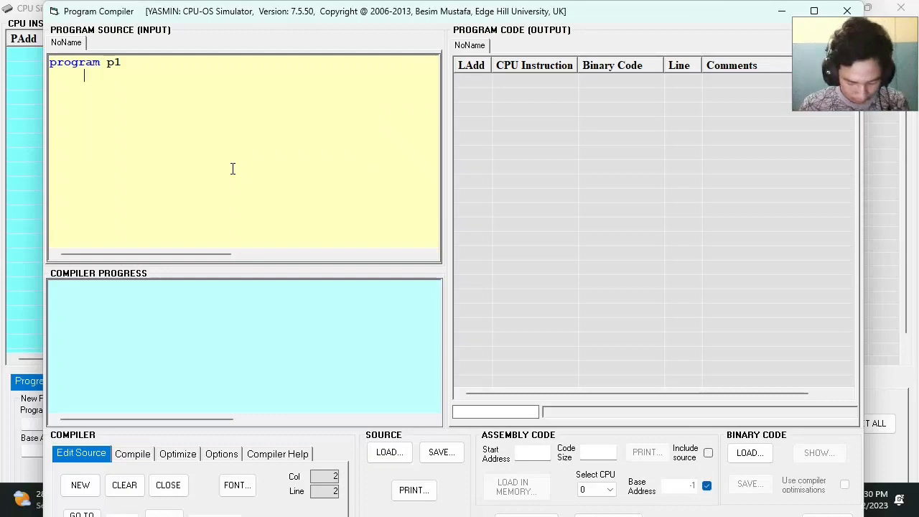
pyautogui.write('re')
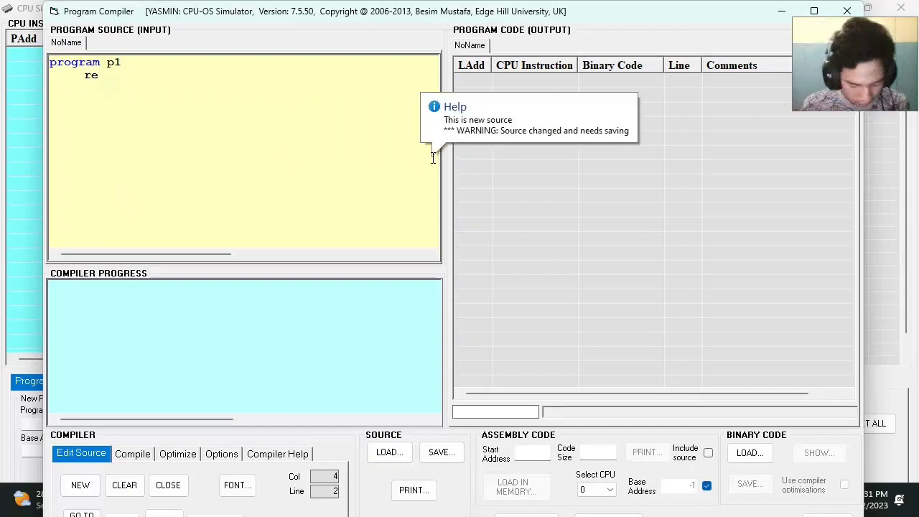
pyautogui.write('so')
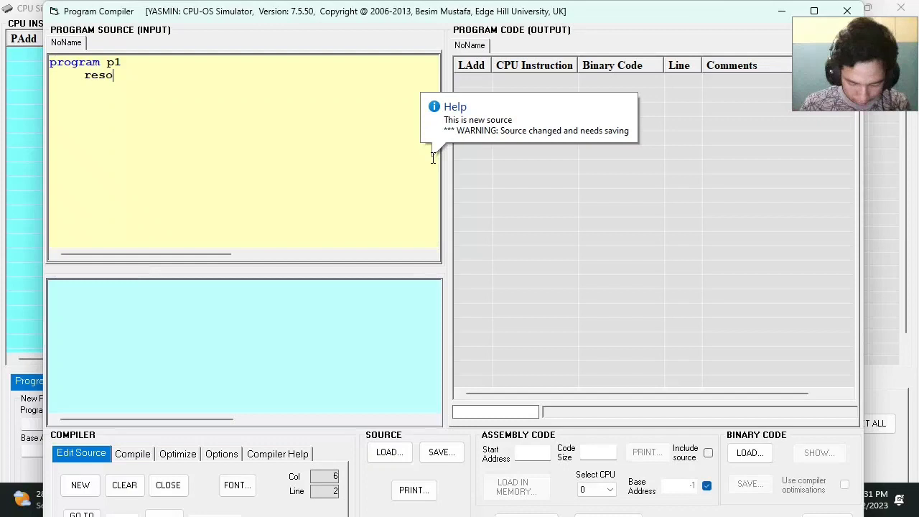
pyautogui.write('urce')
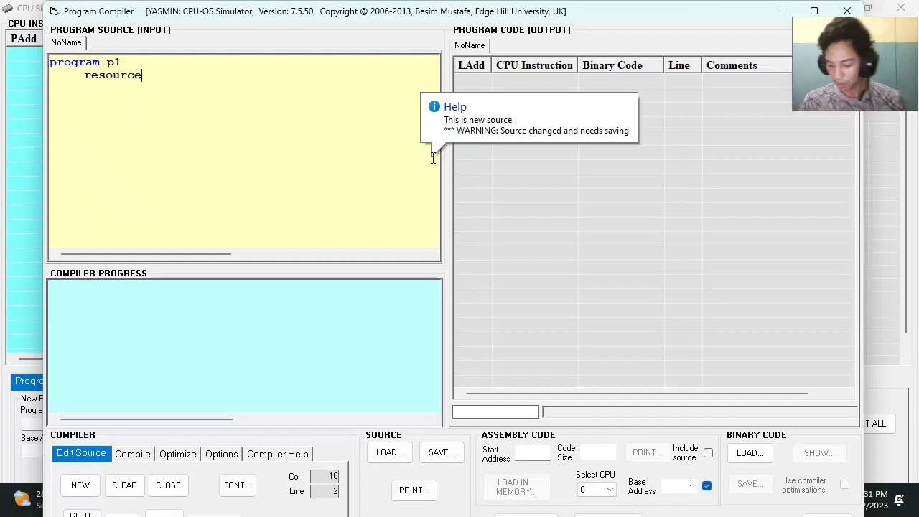
pyautogui.write('(1')
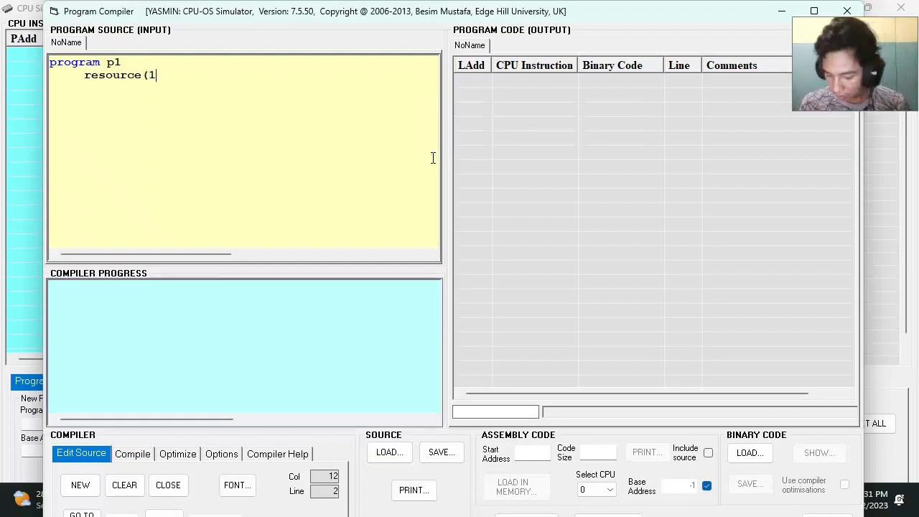
pyautogui.write(', allocate')
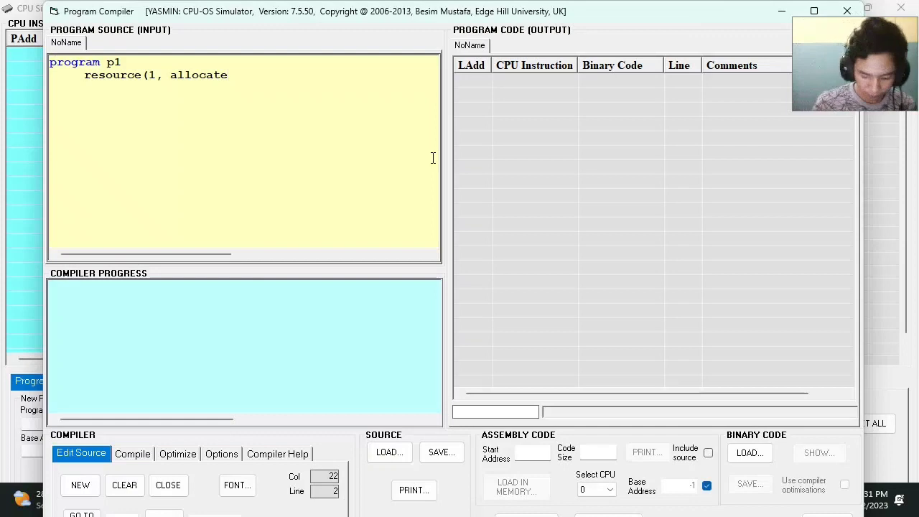
pyautogui.write(') \t')
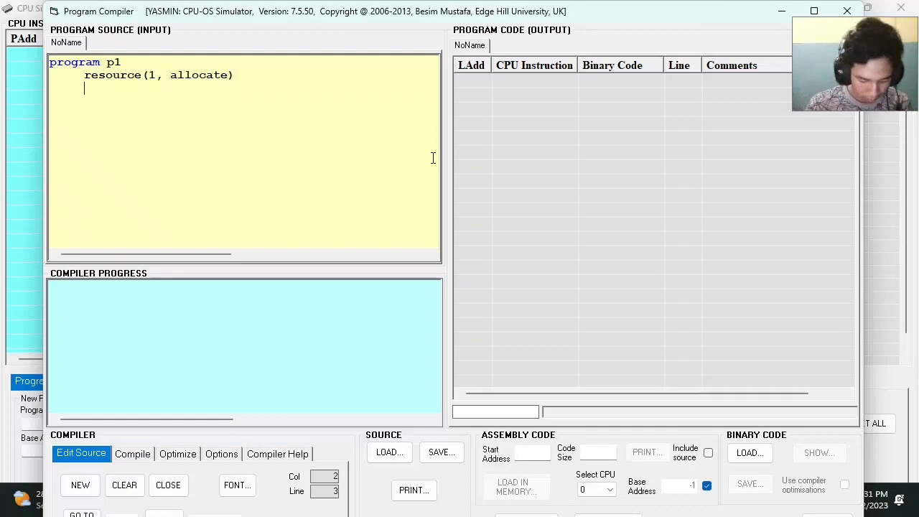
# Step: Add the lines "wait(3)" and "resource(2, allocate)" to program p1, followed by a blank line
pyautogui.write('wai')
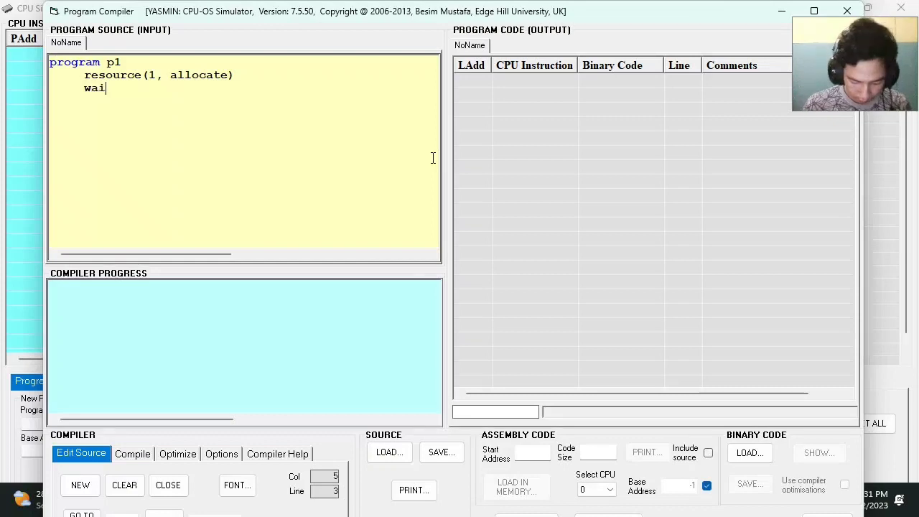
pyautogui.write('t(3)')
pyautogui.press('Return')
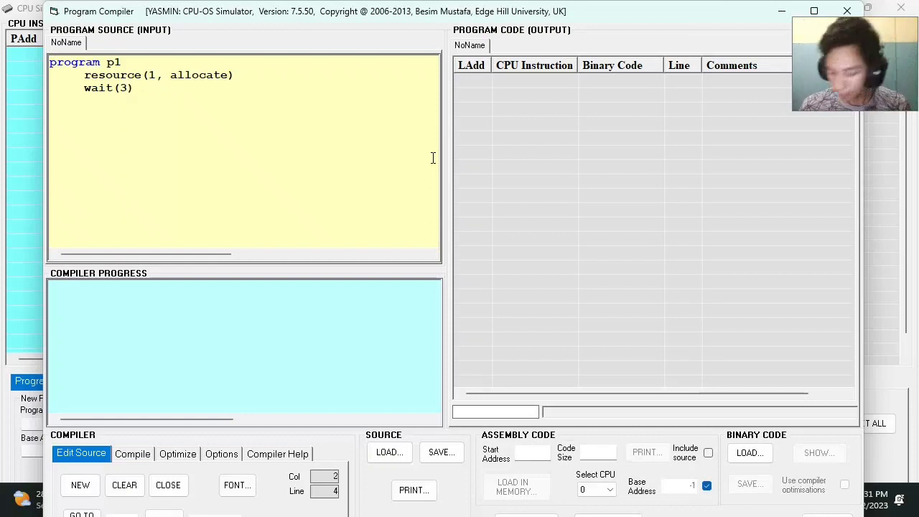
pyautogui.write('resourc')
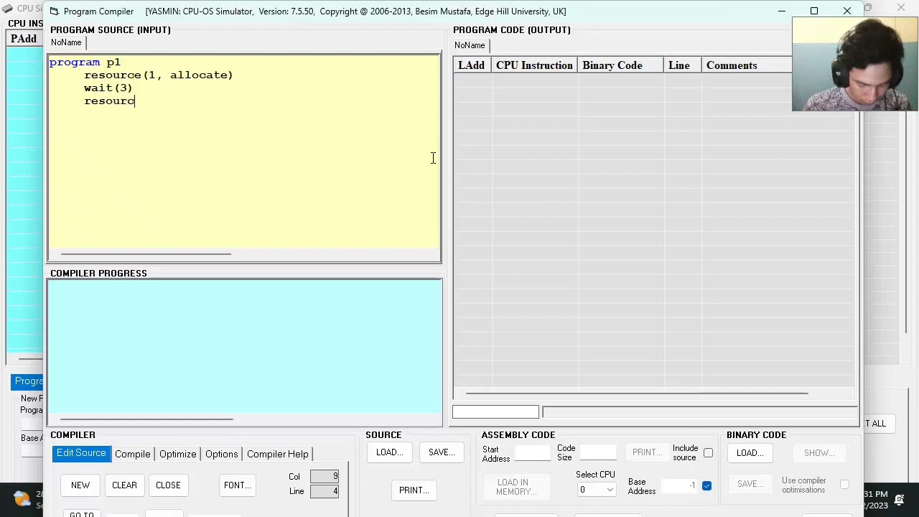
pyautogui.write('e')
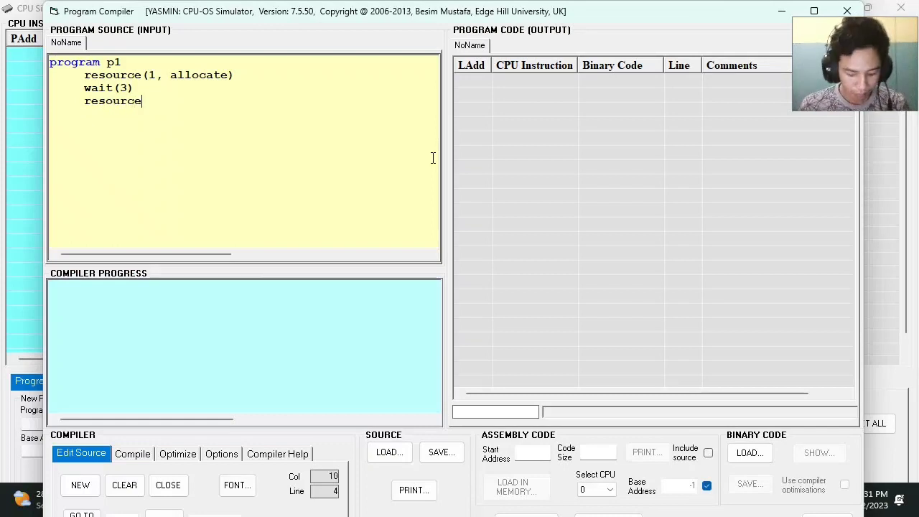
pyautogui.write('(')
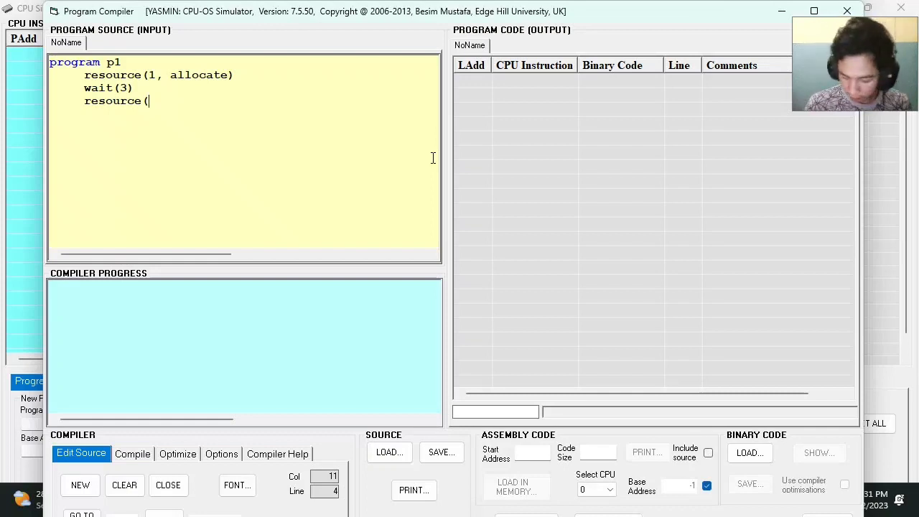
pyautogui.write('2, allocate')
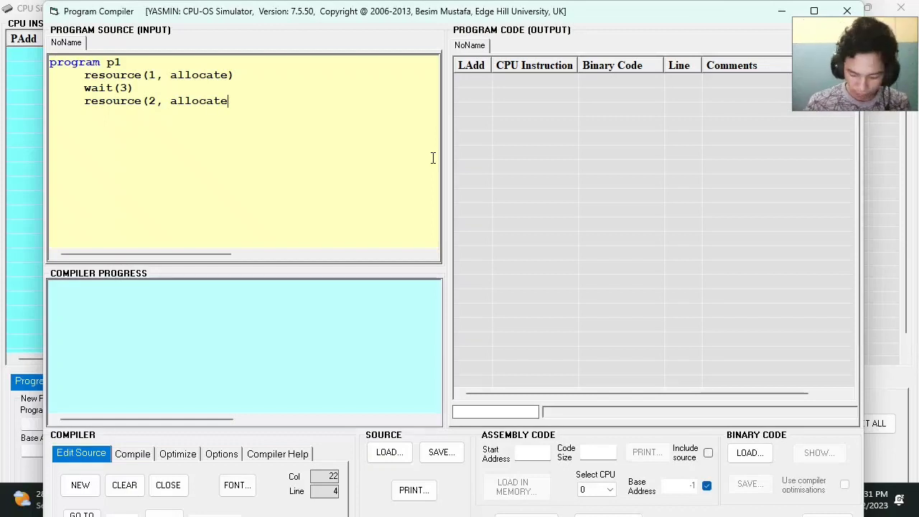
pyautogui.write(')')
pyautogui.press('Return')
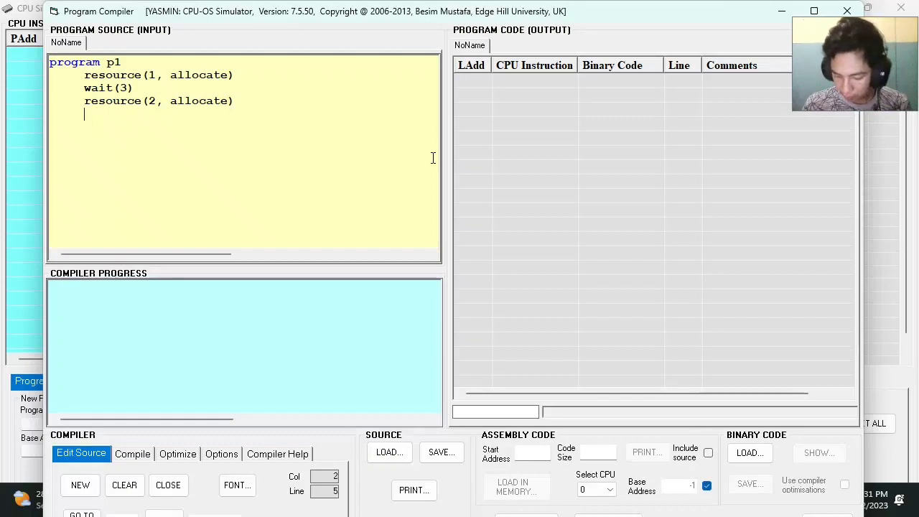
pyautogui.press('Return')
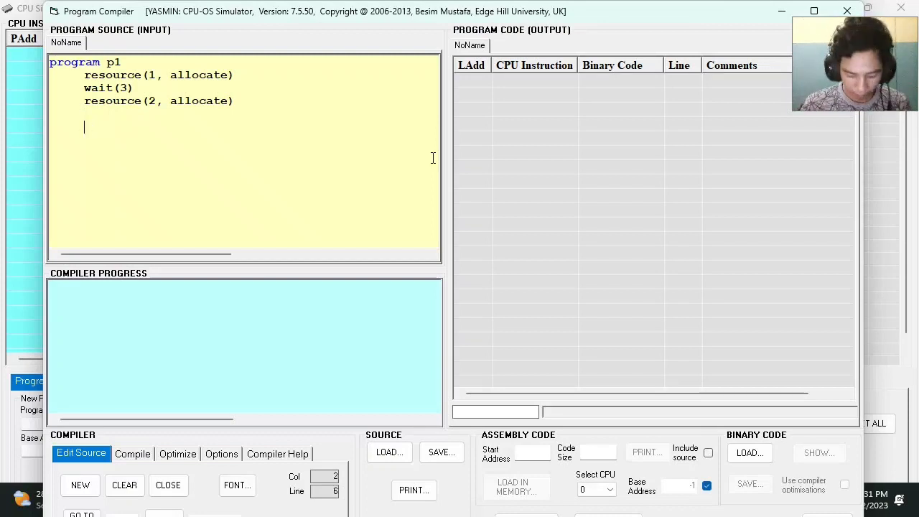
# Step: Complete program p1 with a "for n = 1 to 20" loop closed by "next" and a final "end"
pyautogui.write('for ')
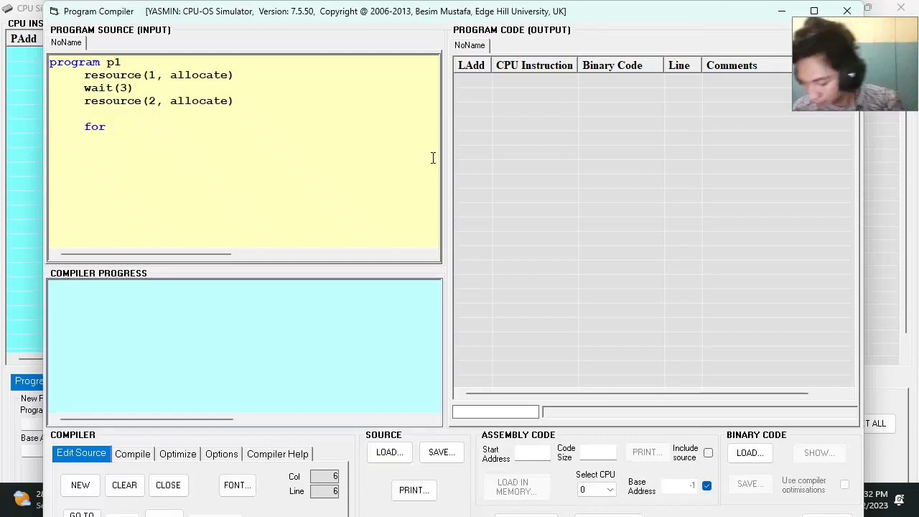
pyautogui.write('n = 1')
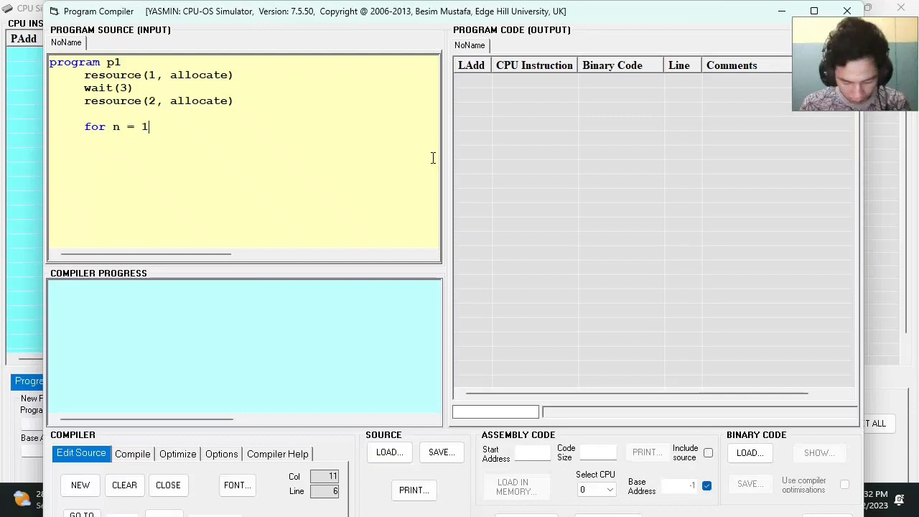
pyautogui.write(' to 20')
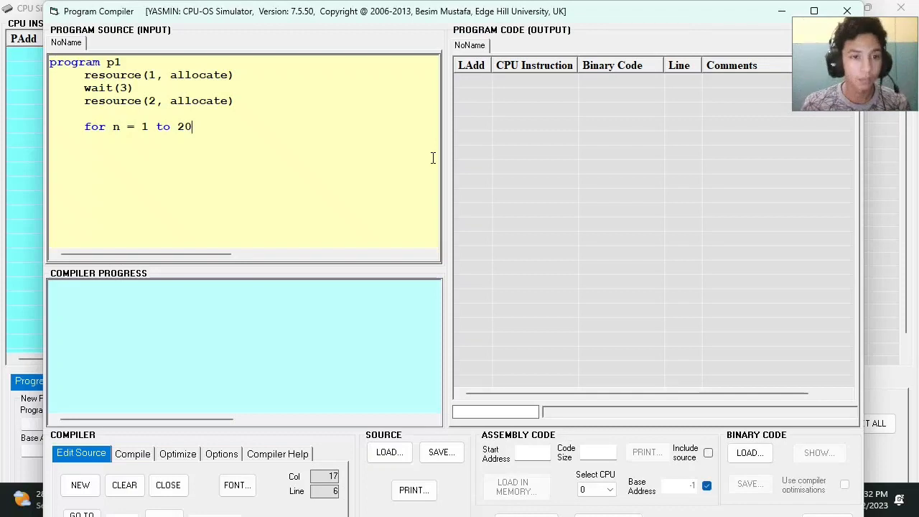
pyautogui.press('Return')
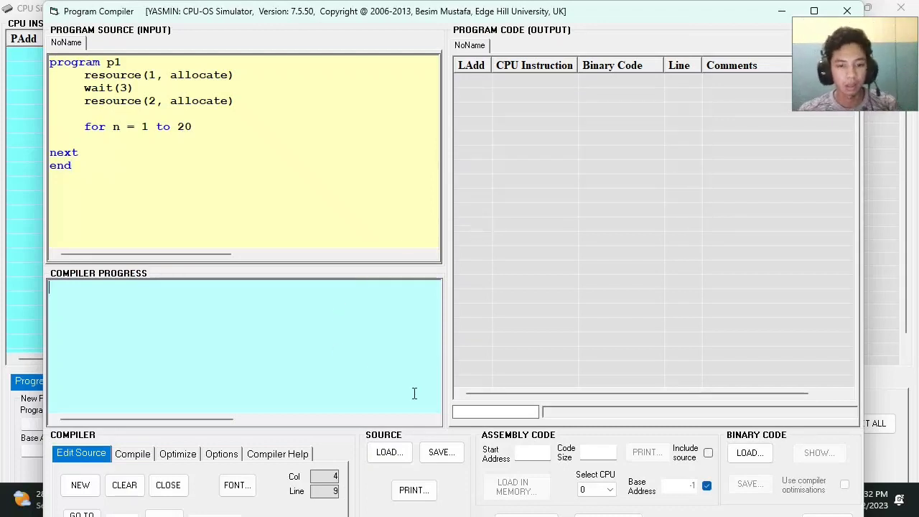
# Step: Compile program p1 and load its code into the memory of CPU 0
pyautogui.click(132, 454)
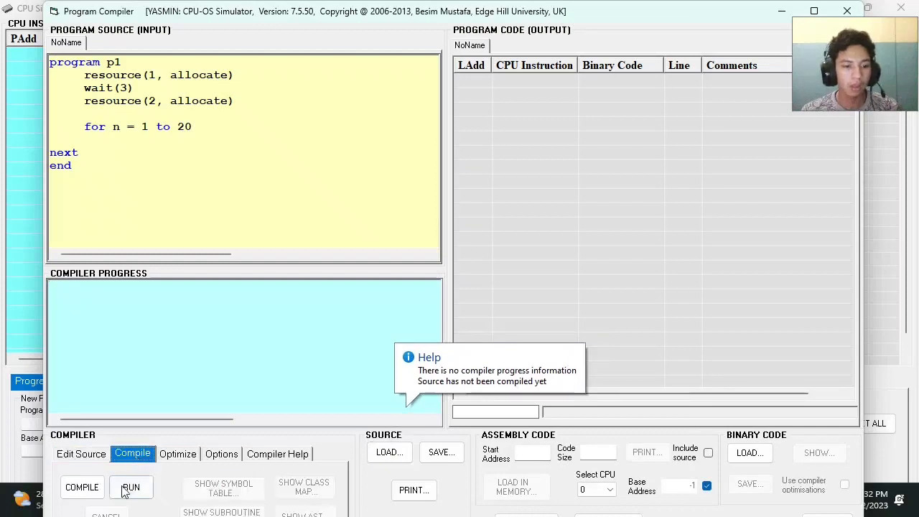
pyautogui.click(81, 487)
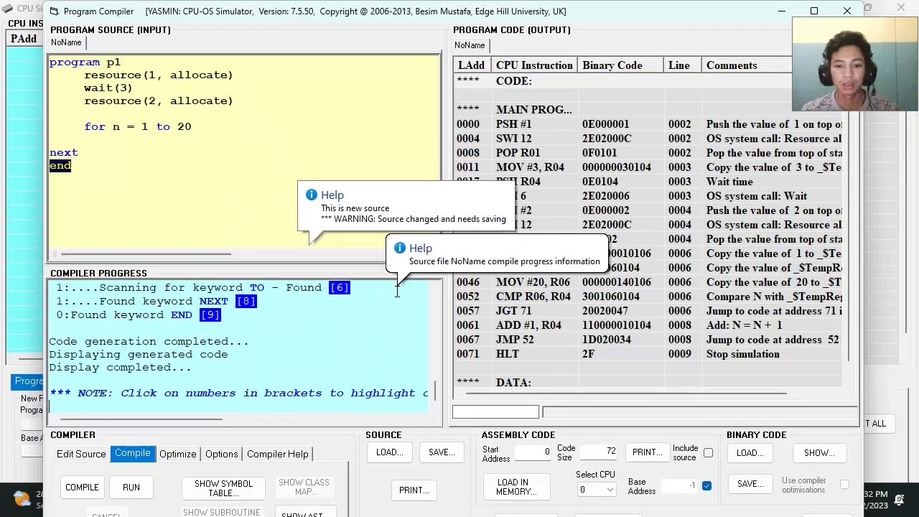
pyautogui.click(512, 486)
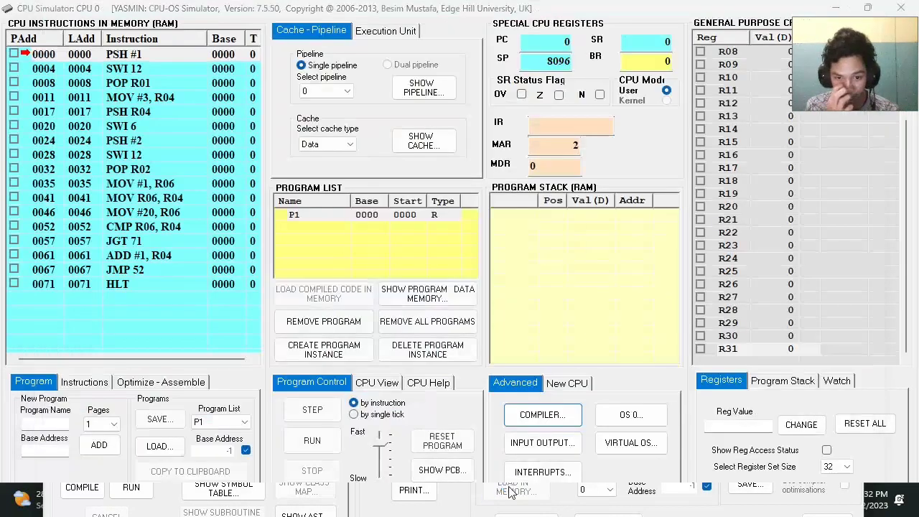
pyautogui.click(523, 299)
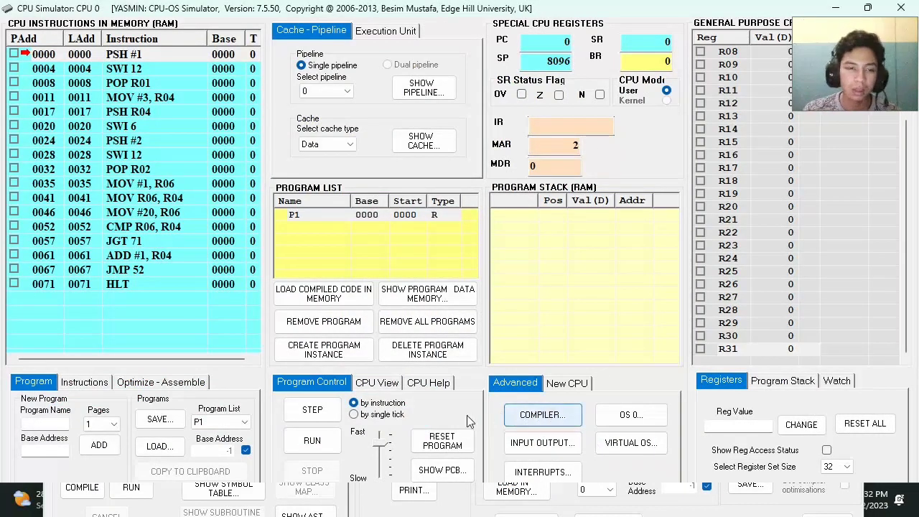
# Step: Return to the compiler source, rename the program p2 and set its two allocated resources to 2 and 3
pyautogui.click(552, 419)
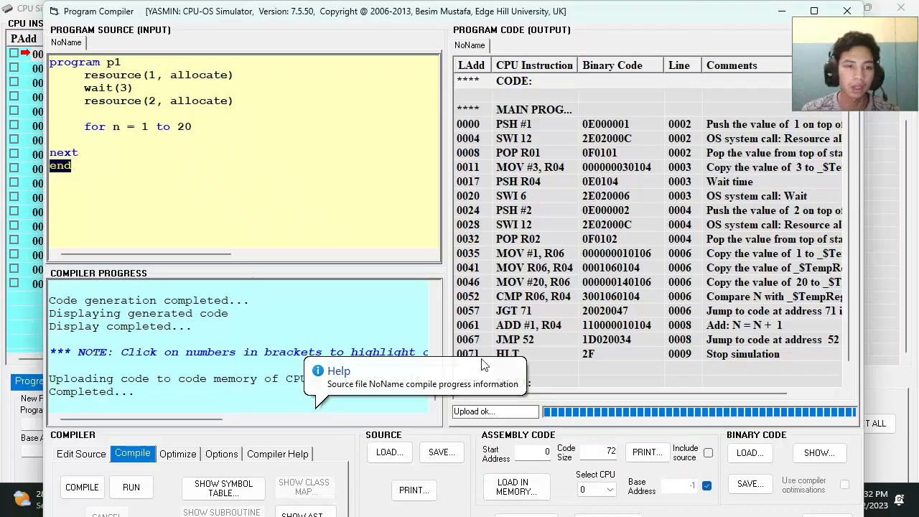
pyautogui.click(132, 64)
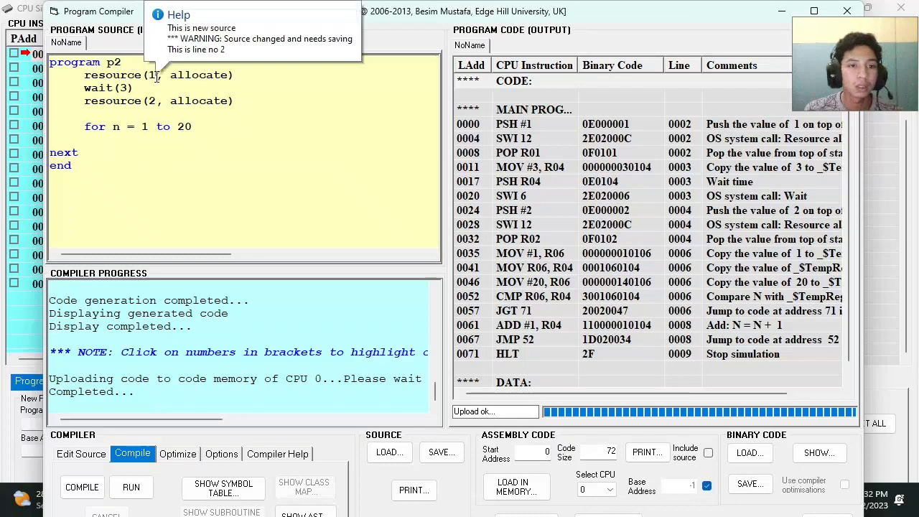
pyautogui.write('2')
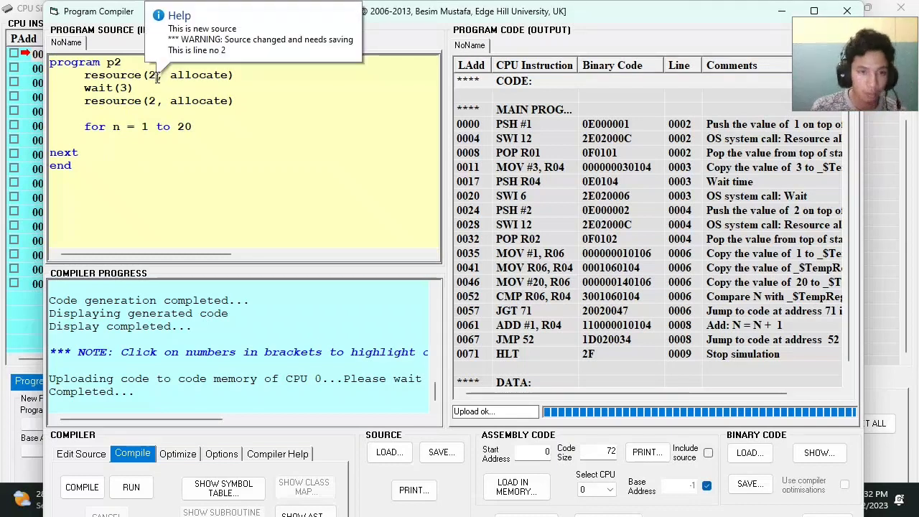
pyautogui.click(157, 100)
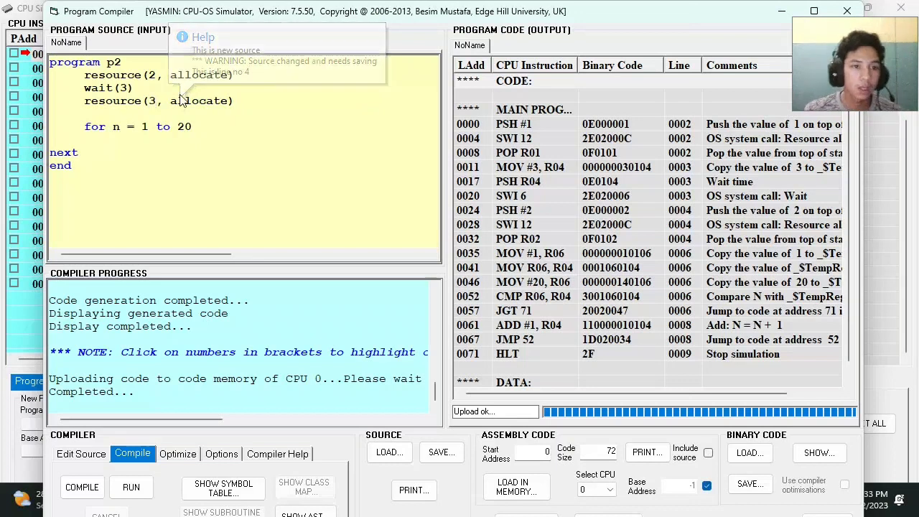
# Step: Compile program p2 and load its code into the memory of CPU 0
pyautogui.click(89, 491)
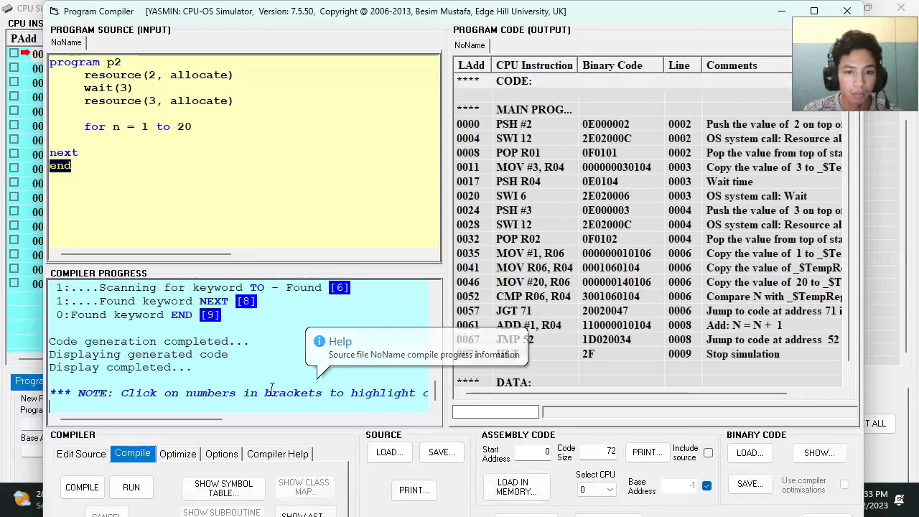
pyautogui.click(514, 485)
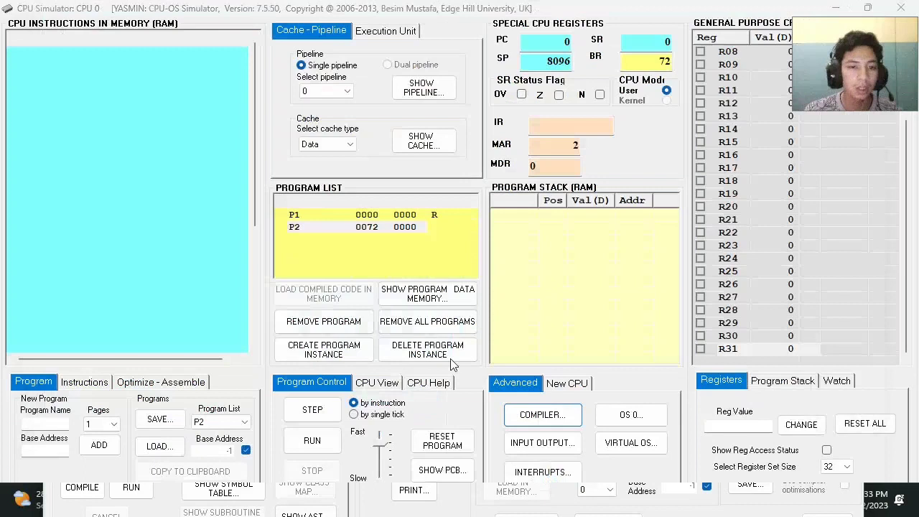
pyautogui.click(523, 301)
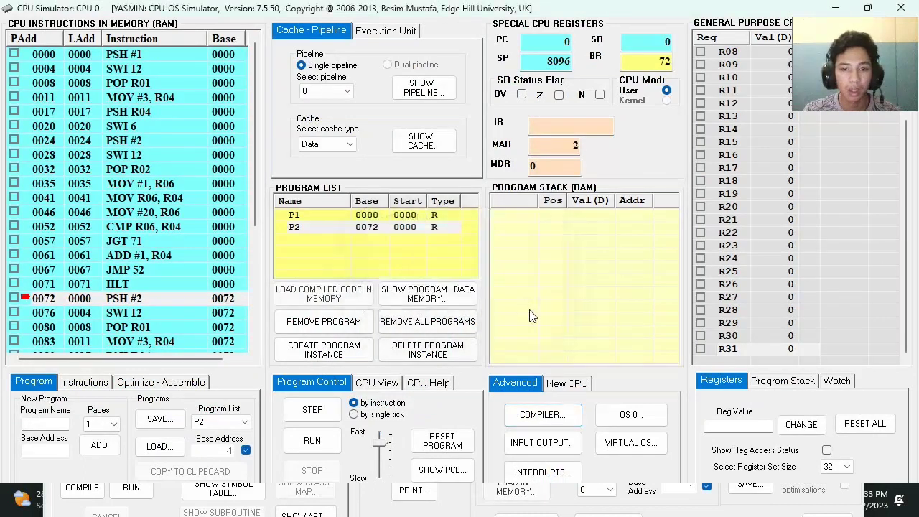
# Step: Return to the compiler source, rename the program p3 and set its two allocated resources to 3 and 4
pyautogui.click(550, 422)
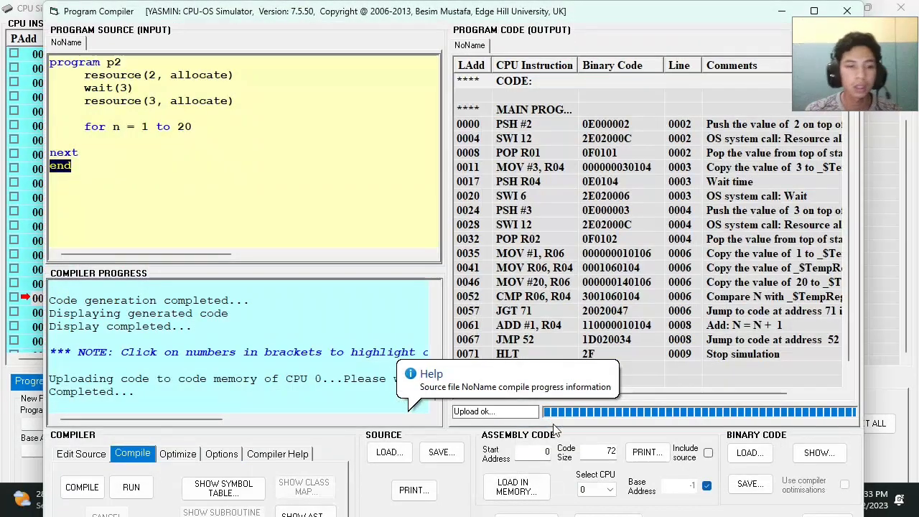
pyautogui.click(170, 67)
pyautogui.press('BackSpace')
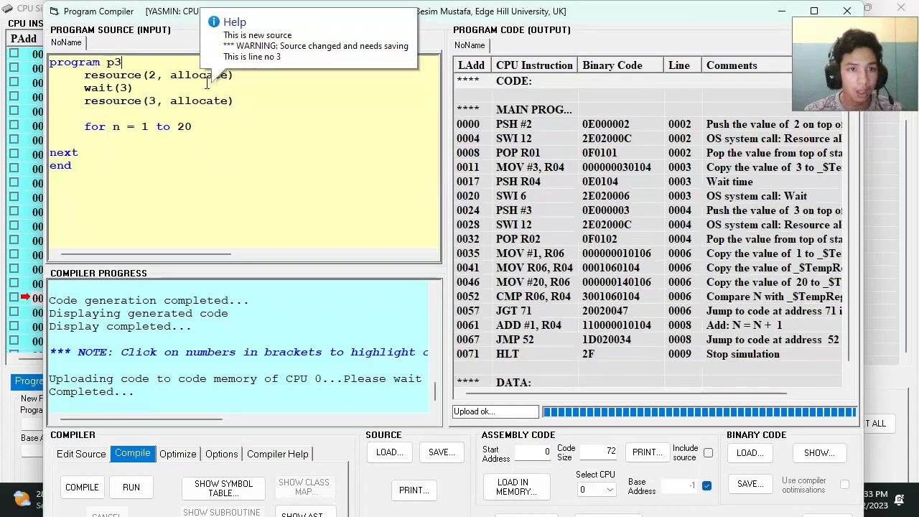
pyautogui.click(152, 74)
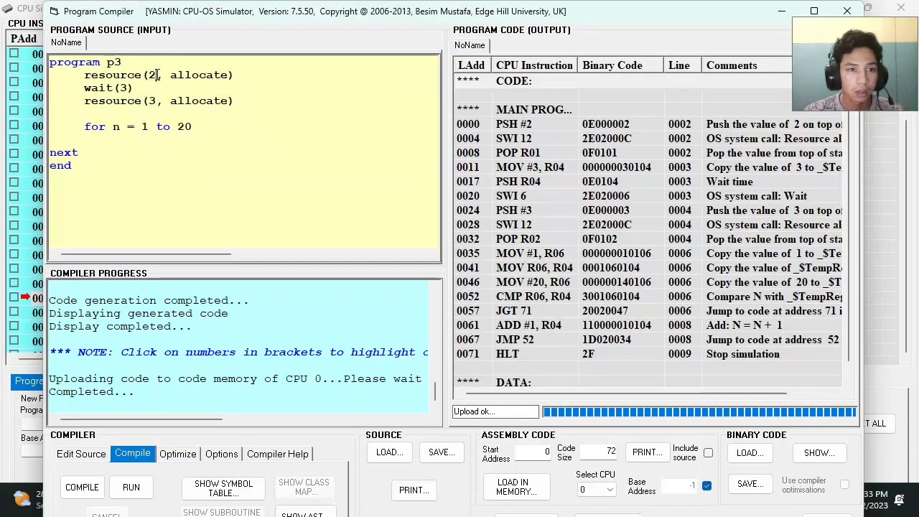
pyautogui.press('BackSpace')
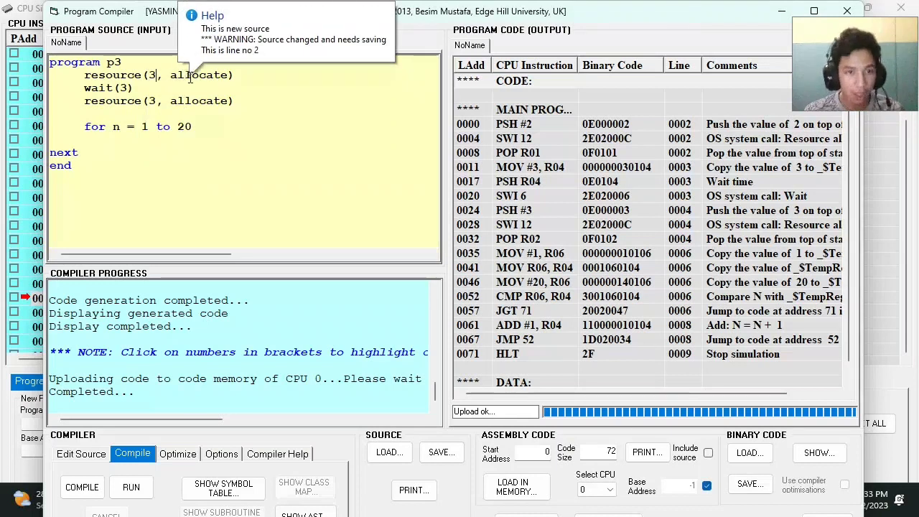
pyautogui.click(155, 101)
pyautogui.press('BackSpace')
pyautogui.write('4')
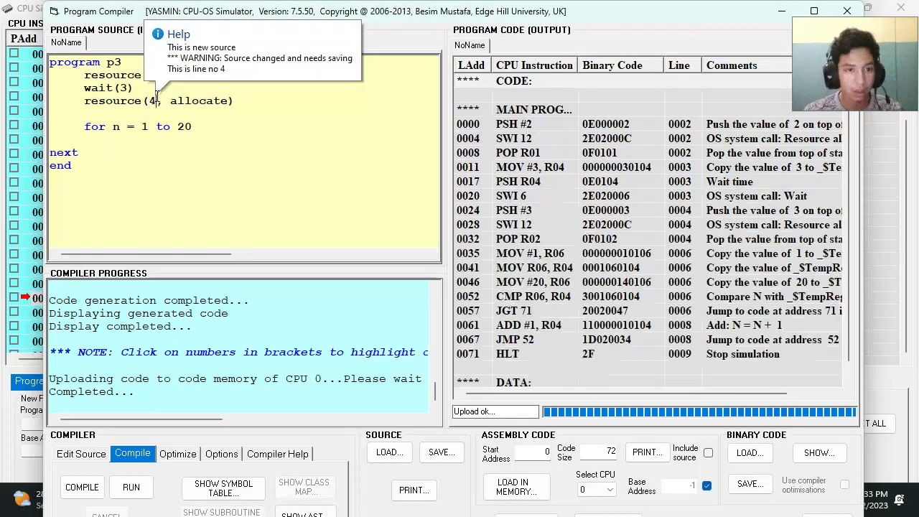
# Step: Compile program p3 and load its code into the memory of CPU 0
pyautogui.click(86, 485)
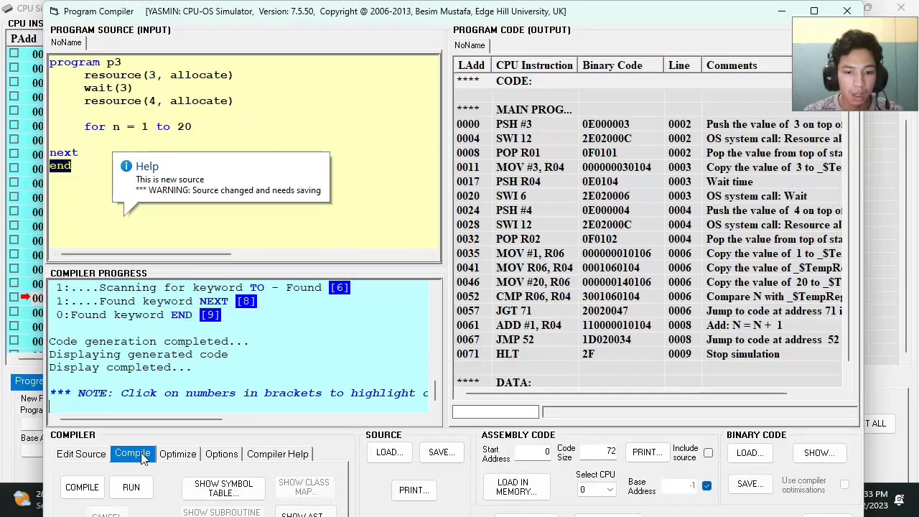
pyautogui.click(516, 487)
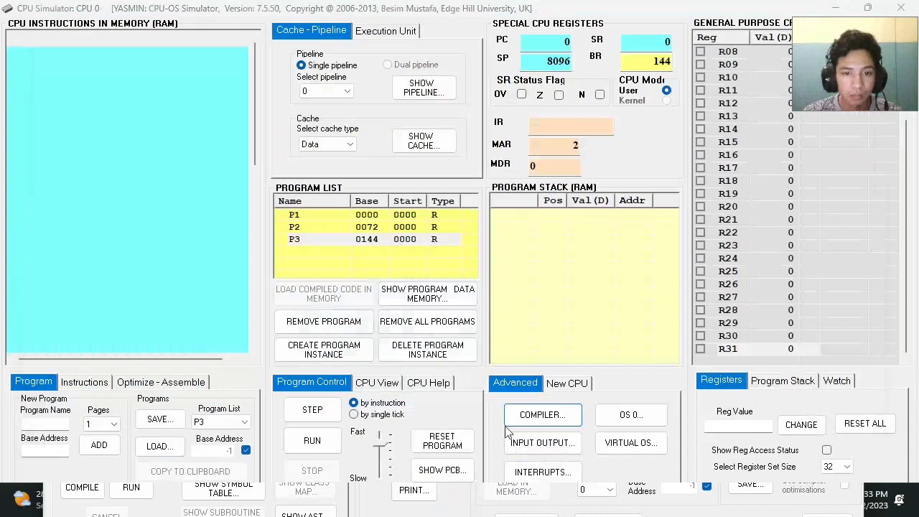
pyautogui.click(525, 297)
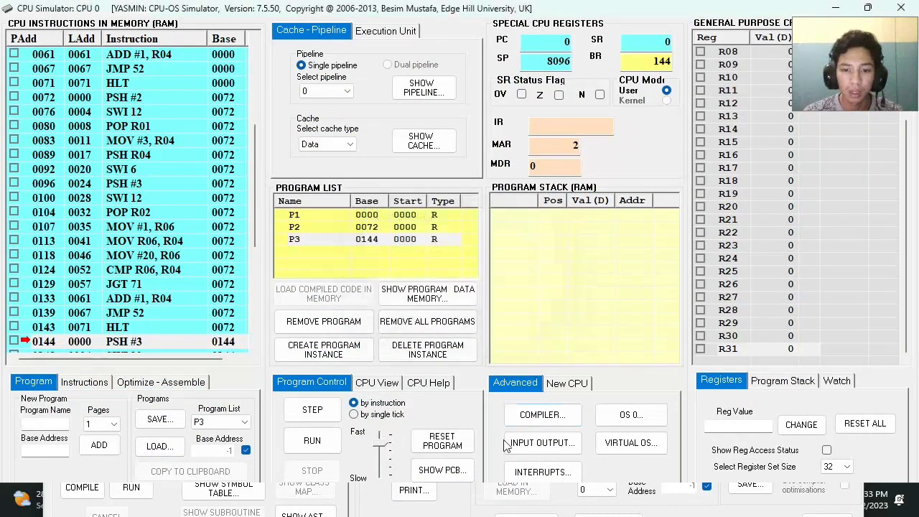
# Step: Return to the compiler source, rename the program p4 and set its two allocated resources to 4 and 5
pyautogui.click(542, 416)
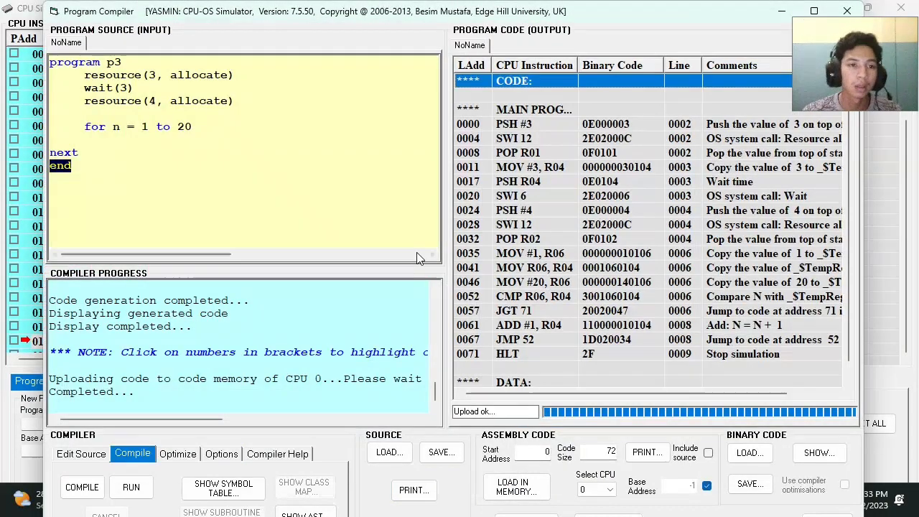
pyautogui.click(156, 66)
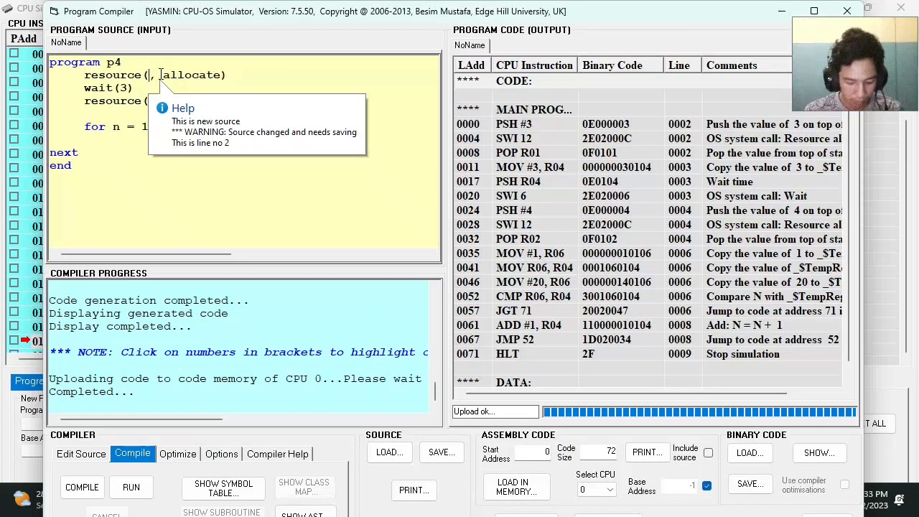
pyautogui.write('4')
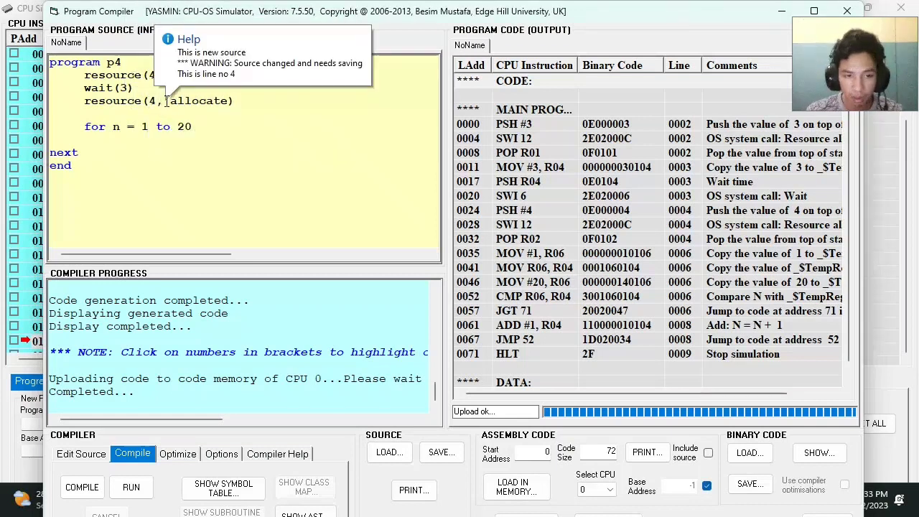
pyautogui.click(162, 98)
pyautogui.press('BackSpace')
pyautogui.write('5')
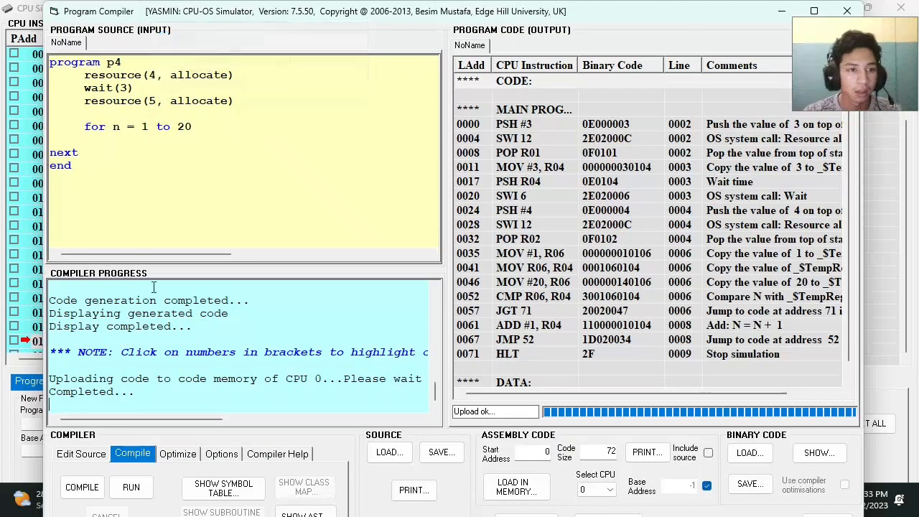
# Step: Compile program p4 and load its code into the memory of CPU 0
pyautogui.click(82, 486)
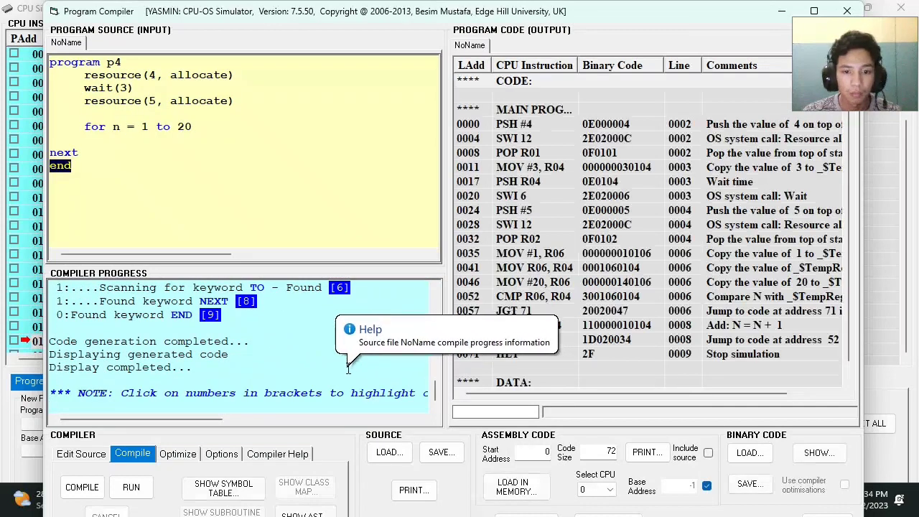
pyautogui.click(500, 473)
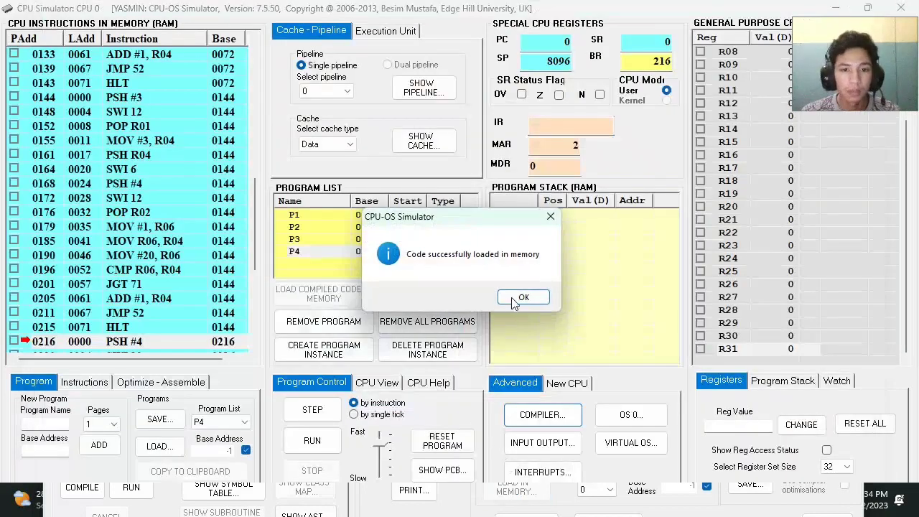
pyautogui.click(521, 299)
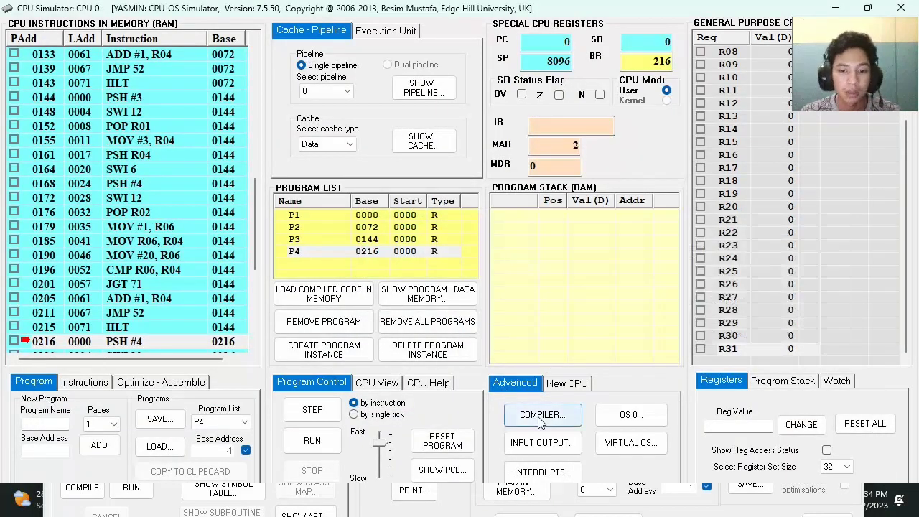
# Step: Return to the compiler source, rename the program p5 and set its two allocated resources to 5 and 1
pyautogui.click(542, 415)
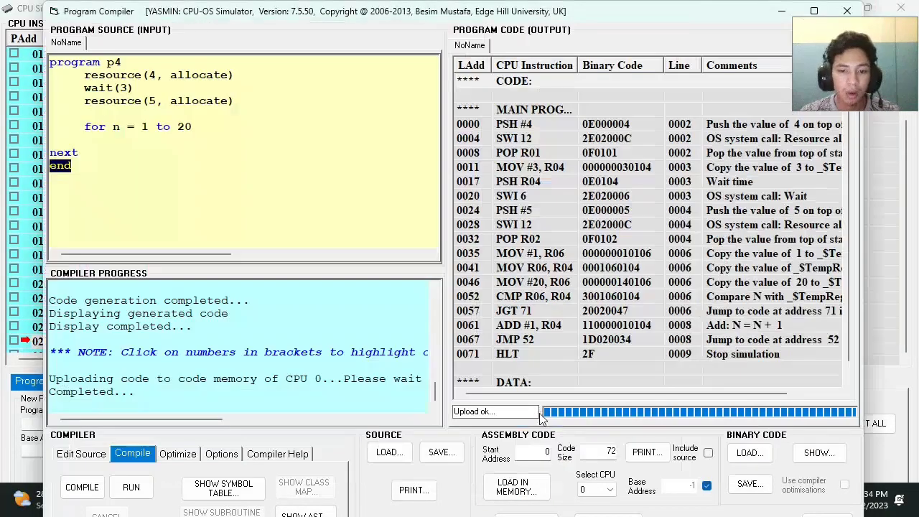
pyautogui.click(165, 64)
pyautogui.press('BackSpace')
pyautogui.write('5')
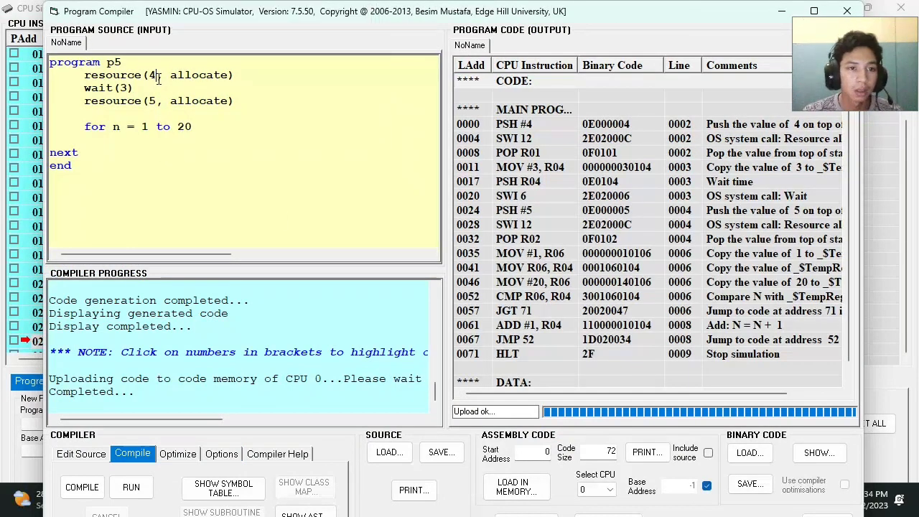
pyautogui.click(178, 80)
pyautogui.write('5')
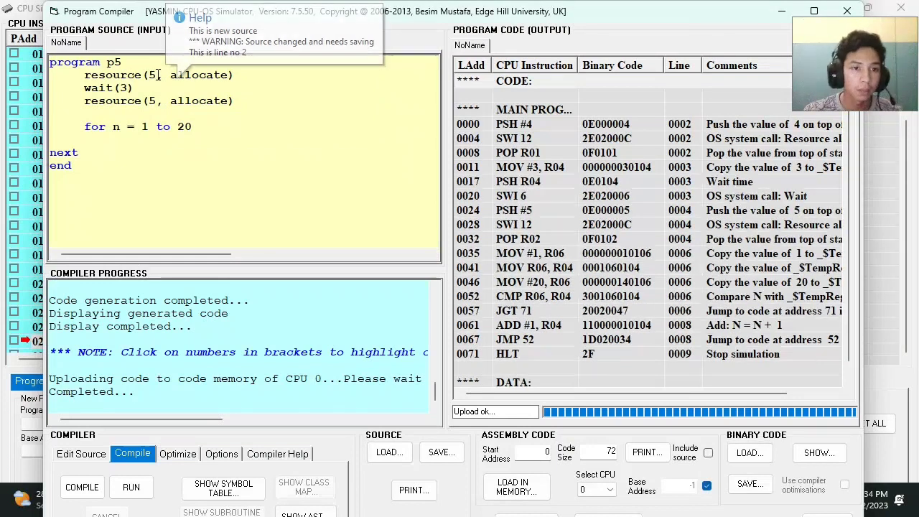
pyautogui.click(153, 102)
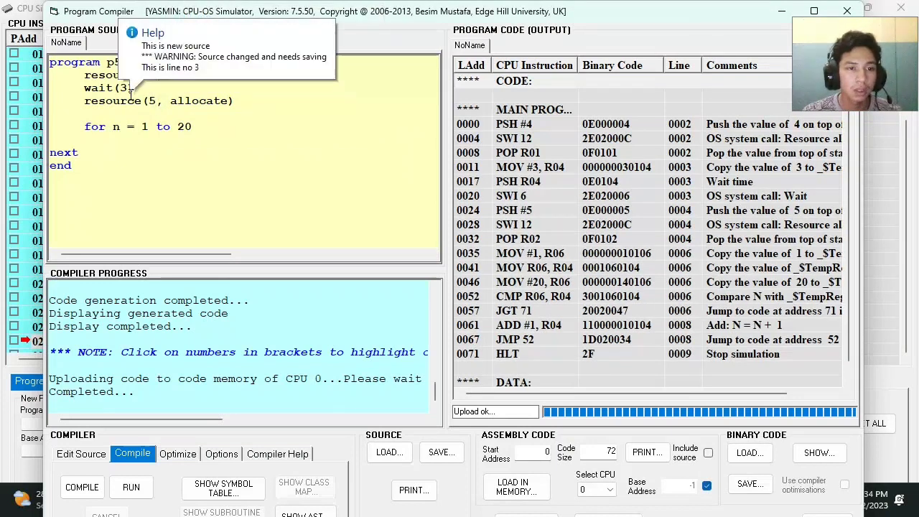
pyautogui.click(165, 101)
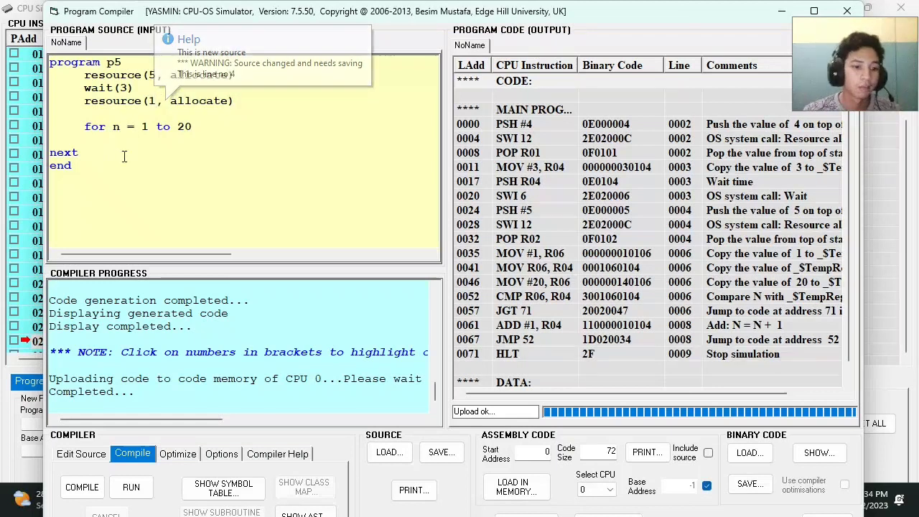
# Step: Compile program p5 and load its code into the memory of CPU 0
pyautogui.click(82, 493)
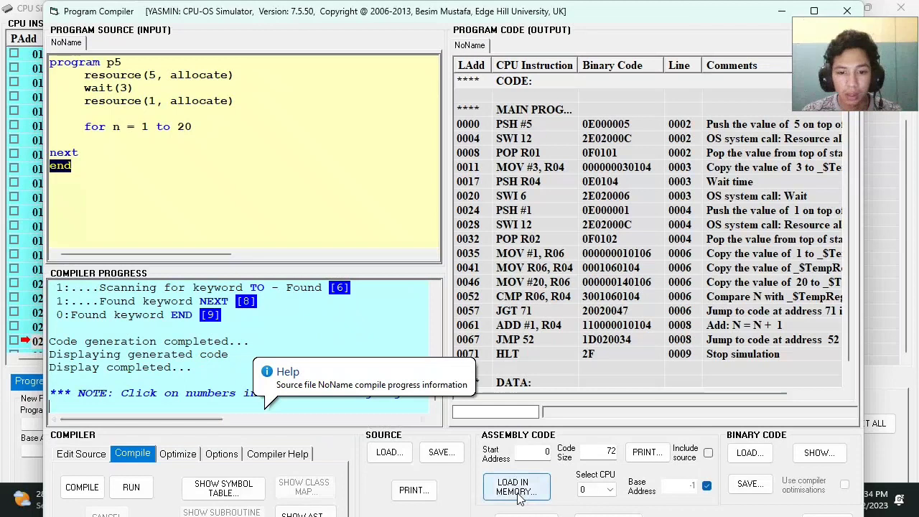
pyautogui.click(517, 488)
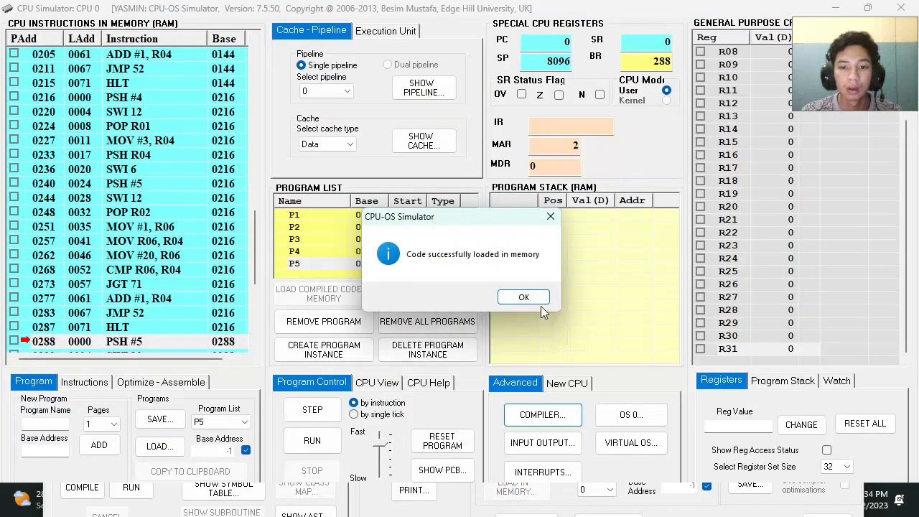
pyautogui.click(538, 302)
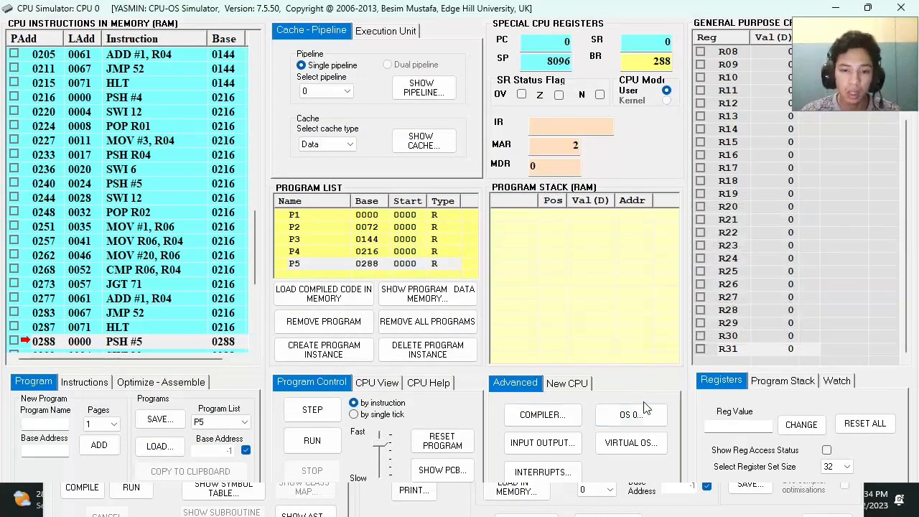
# Step: Open the OS simulator for CPU 0 and set the scheduling policy to Round Robin with a time slice of 10 ticks
pyautogui.click(630, 415)
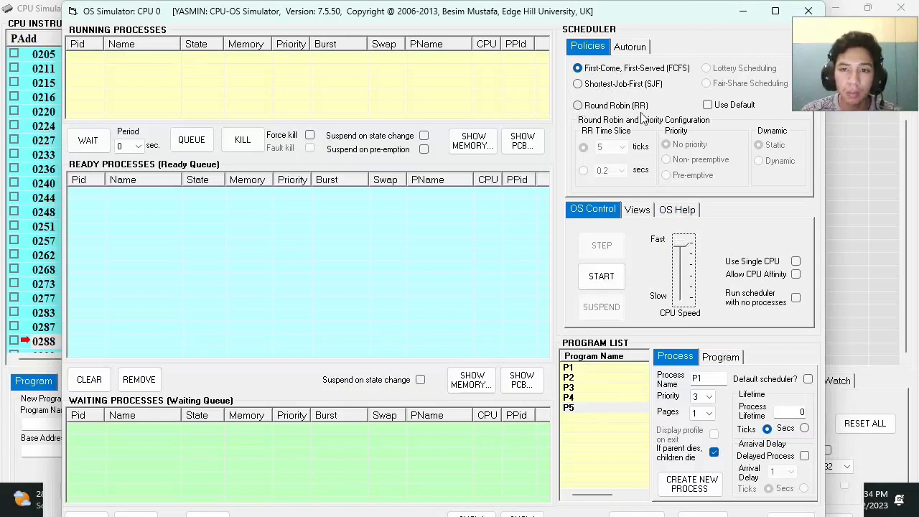
pyautogui.click(585, 108)
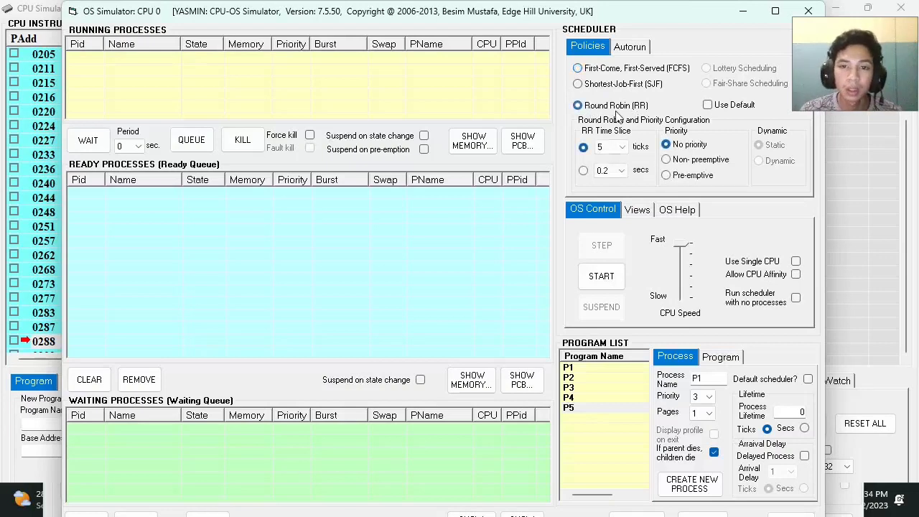
pyautogui.click(622, 148)
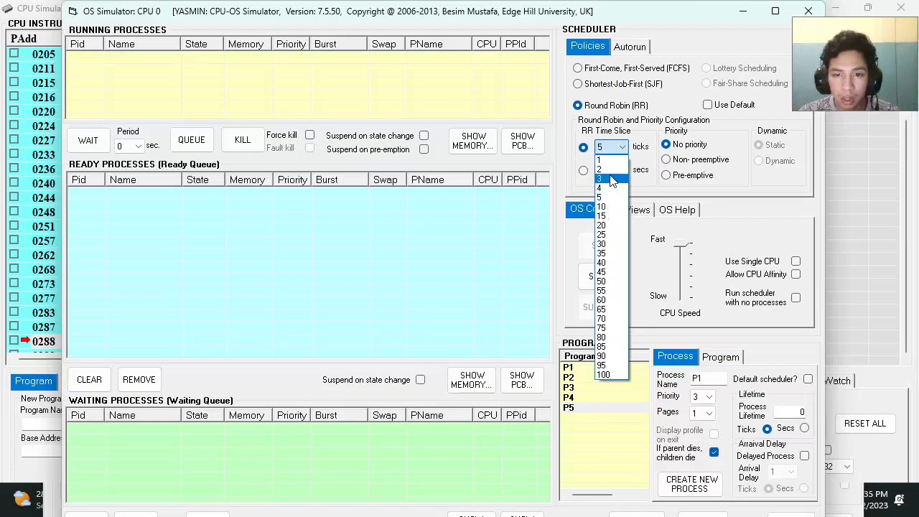
pyautogui.click(617, 207)
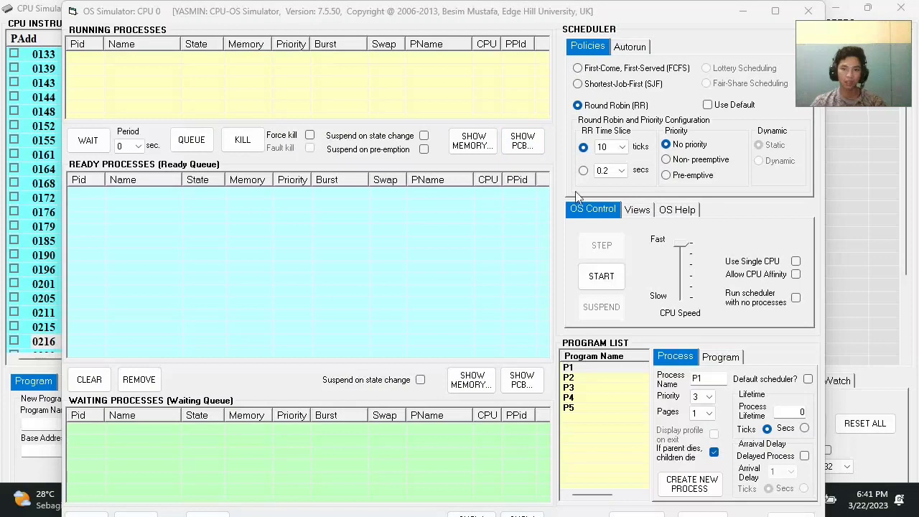
# Step: Create one process from each of the programs P1 to P5 and start the scheduler
pyautogui.click(600, 370)
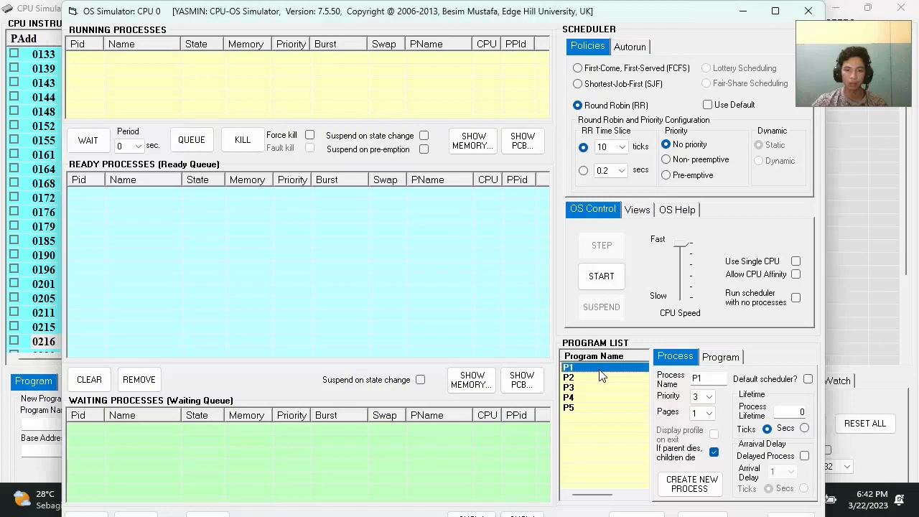
pyautogui.doubleClick(599, 371)
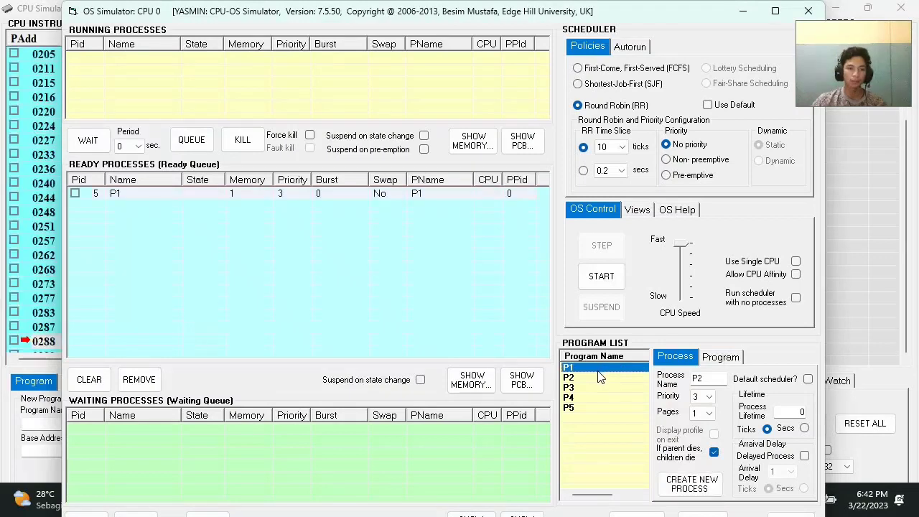
pyautogui.click(577, 378)
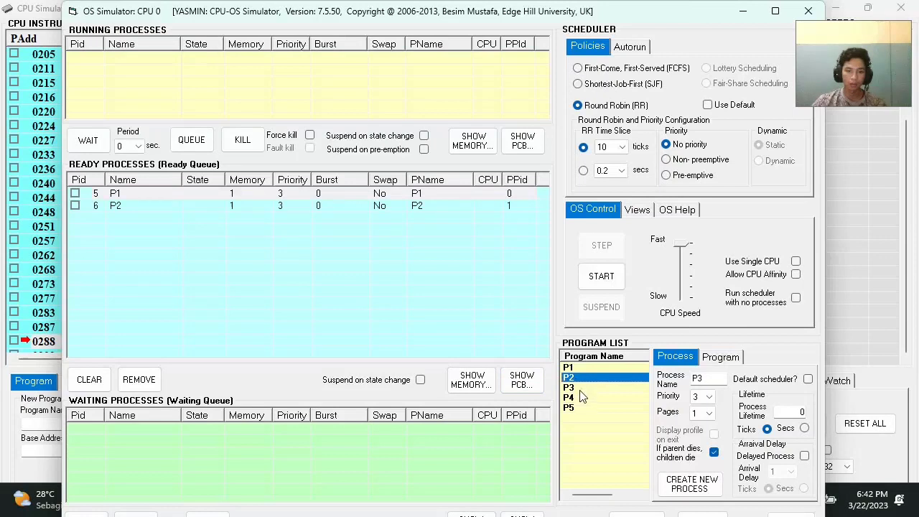
pyautogui.click(581, 388)
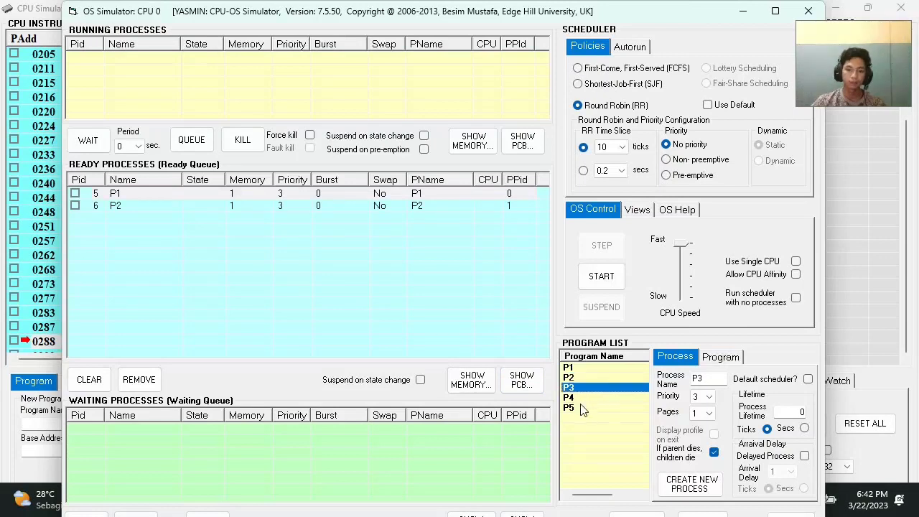
pyautogui.click(585, 398)
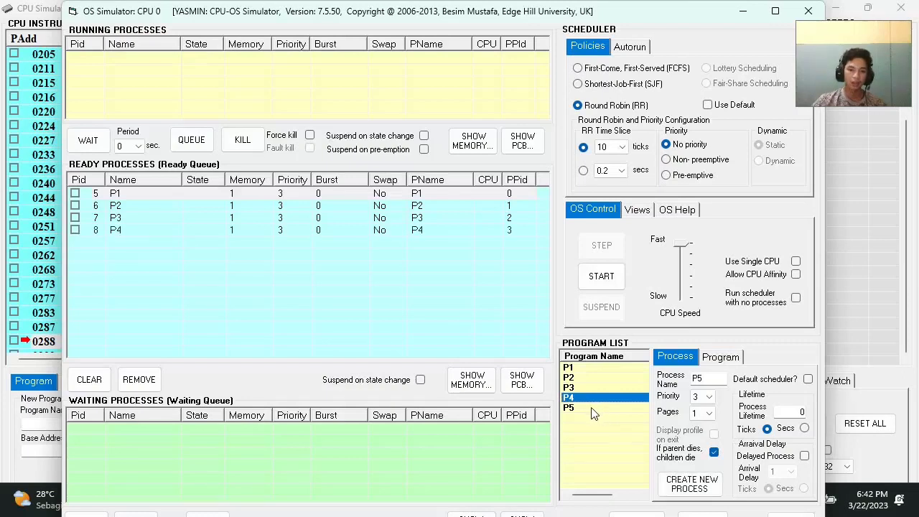
pyautogui.click(592, 408)
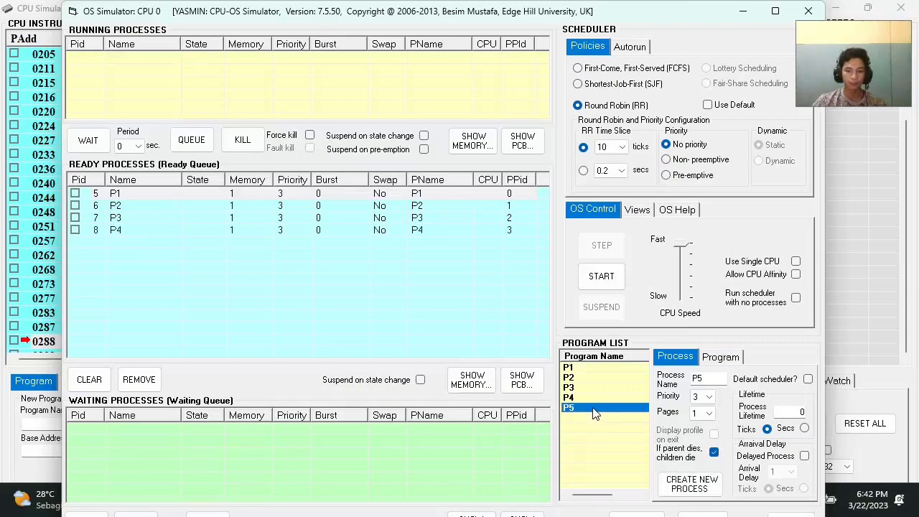
pyautogui.press('Return')
pyautogui.click(520, 386)
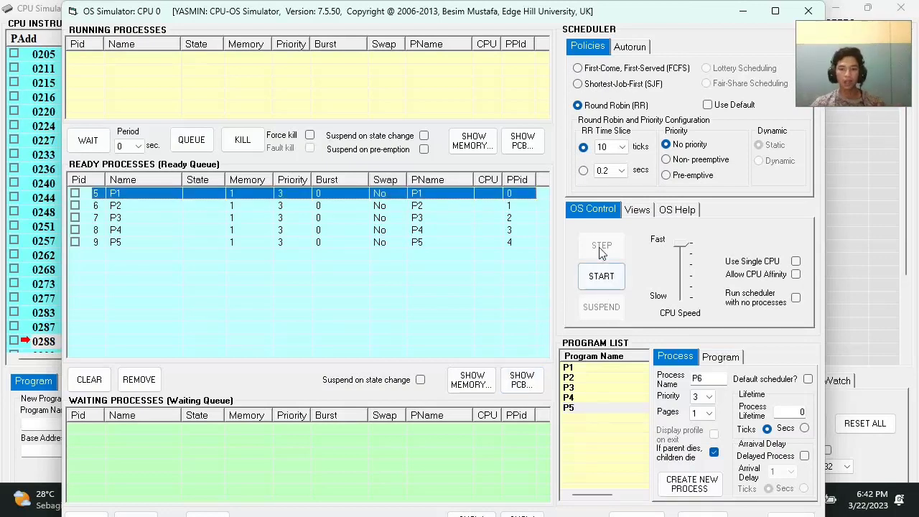
pyautogui.click(606, 278)
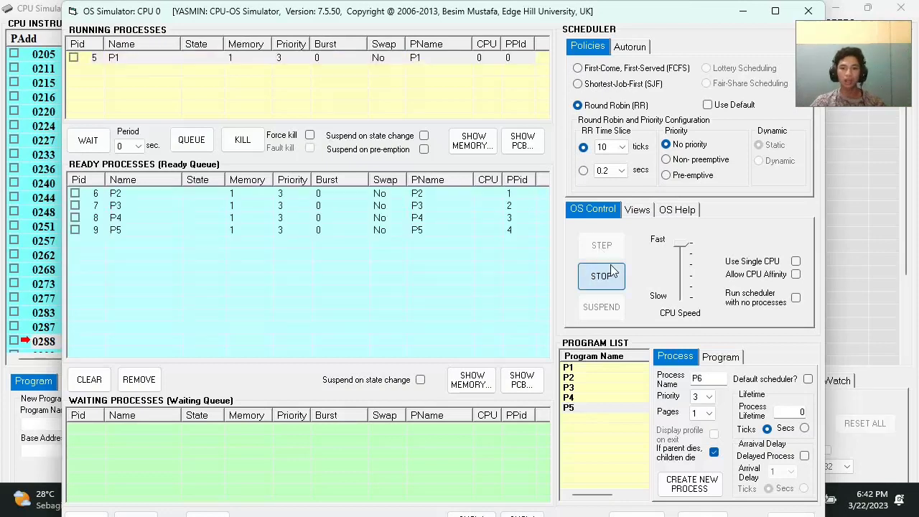
# Step: Open the system resources view to inspect which processes hold and request resources R0 to R5
pyautogui.click(646, 209)
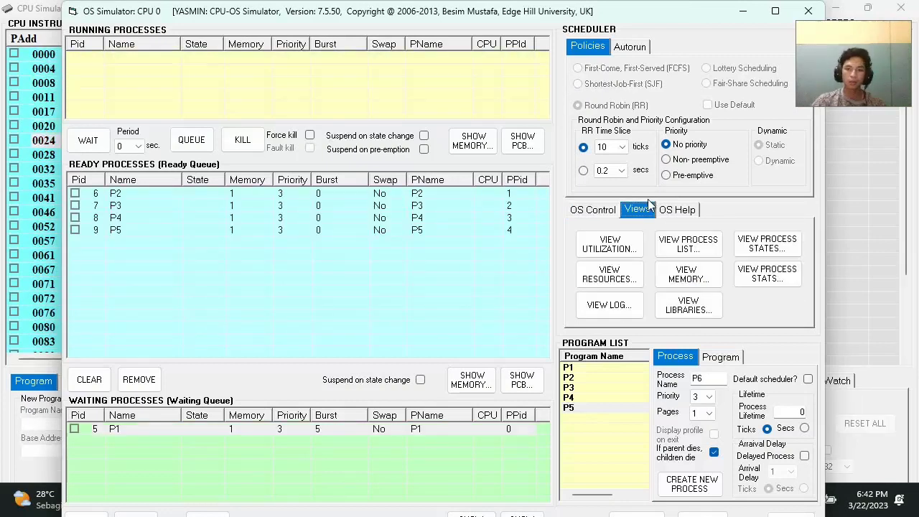
pyautogui.click(689, 305)
pyautogui.click(610, 274)
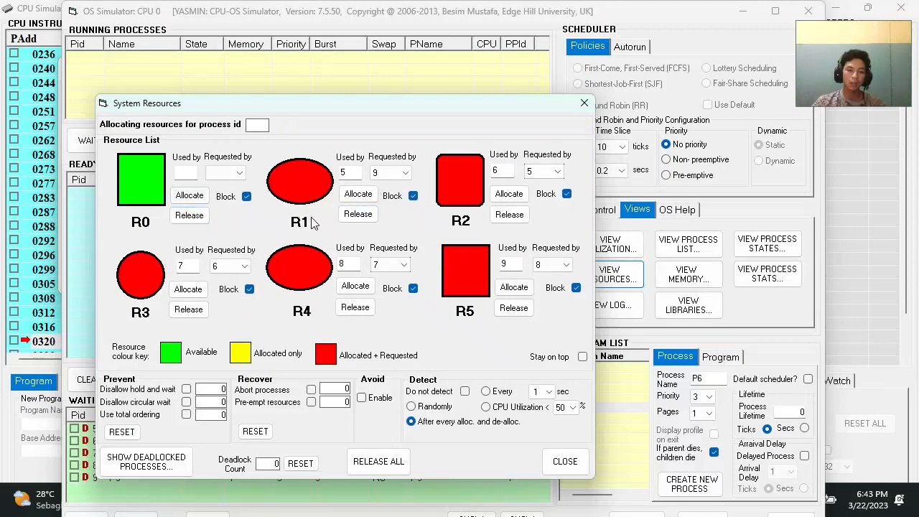
# Step: Release resources R1 and R2 twice each, freeing them from both the holding process and the requesting process
pyautogui.click(357, 214)
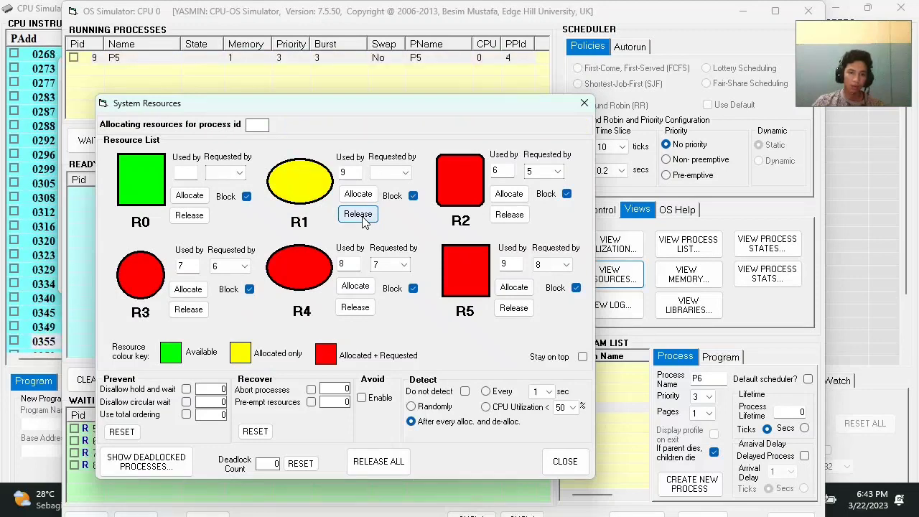
pyautogui.click(357, 214)
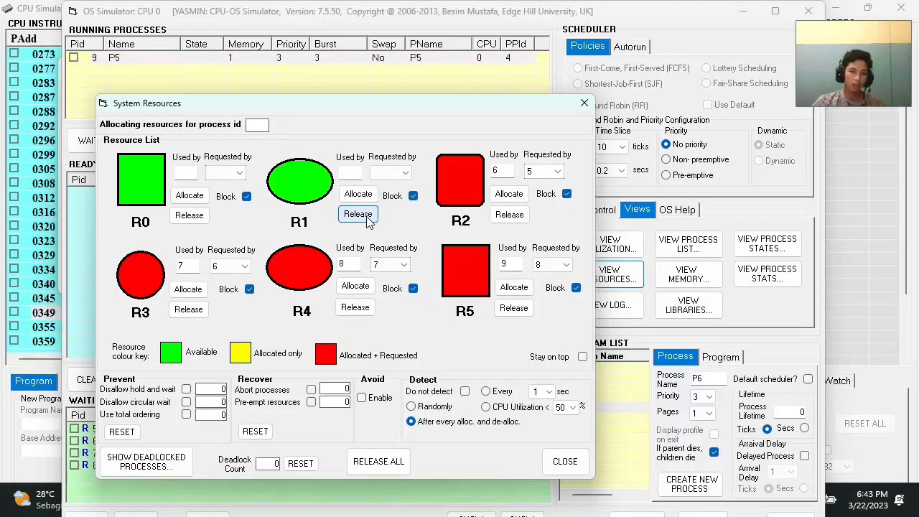
pyautogui.click(509, 214)
pyautogui.click(508, 215)
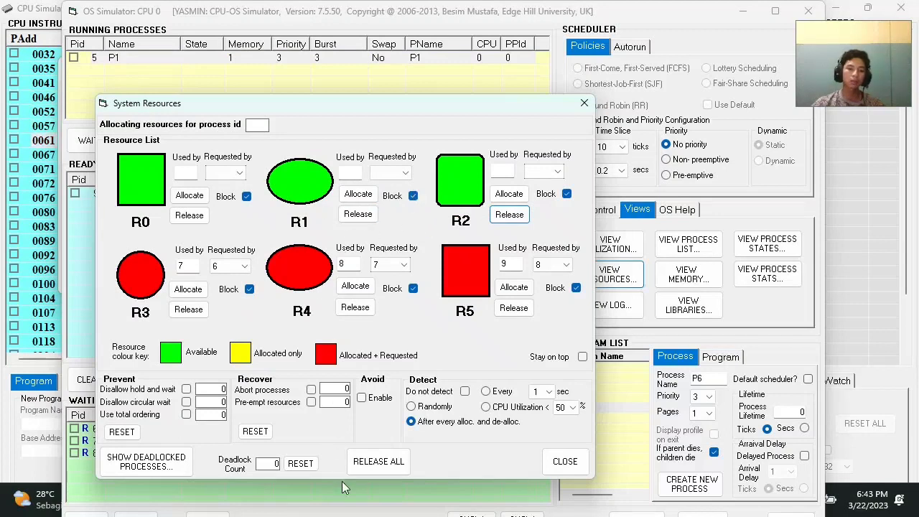
# Step: Release all remaining allocated resources at once and close the System Resources window
pyautogui.click(383, 464)
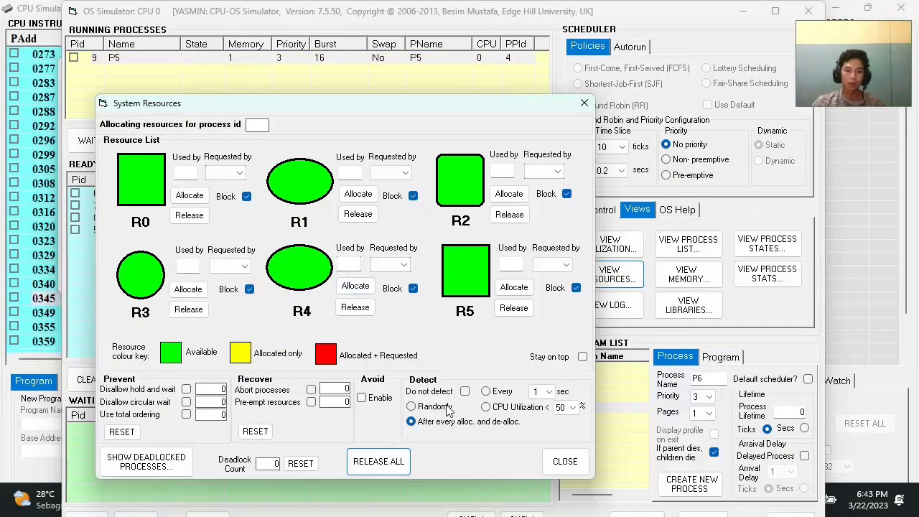
pyautogui.click(581, 460)
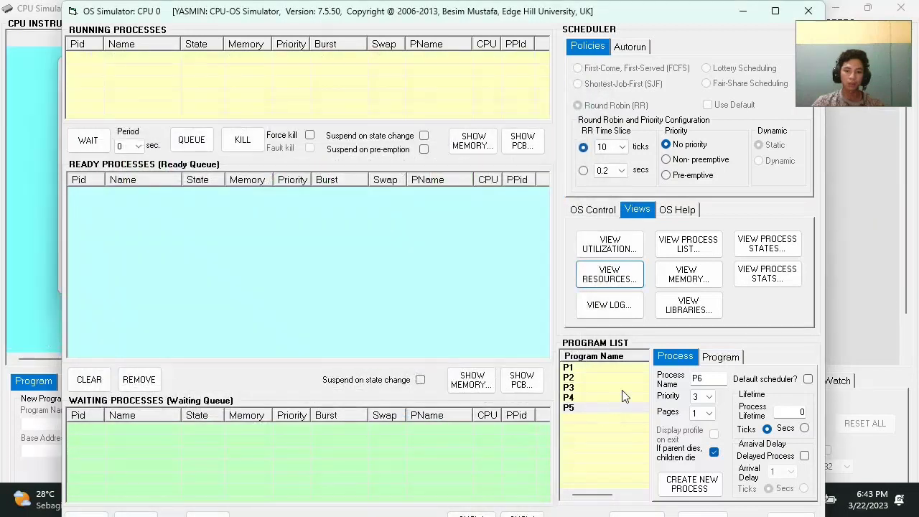